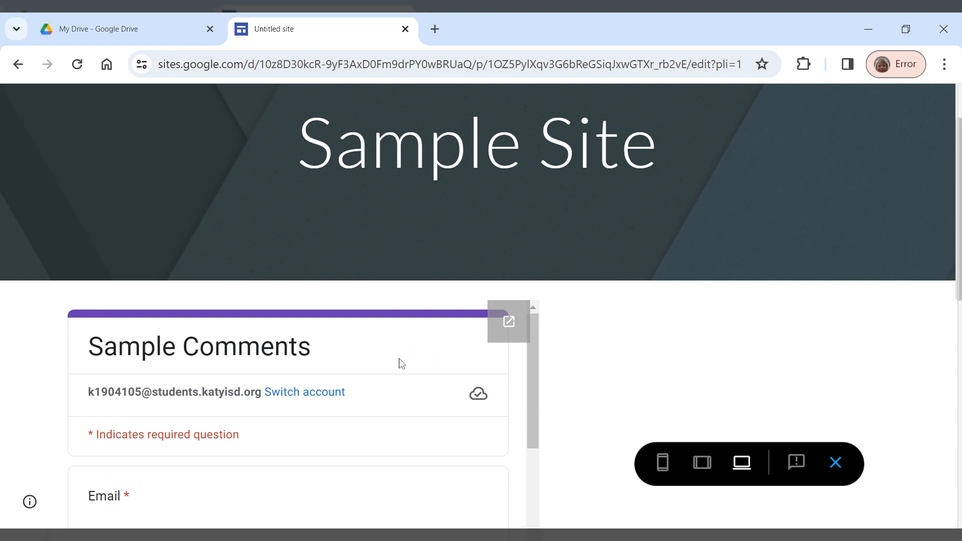
# In the embedded Sample Comments form, agree to record the email address and answer the name question with "Hello!".
pyautogui.scroll(-2, 401, 363)
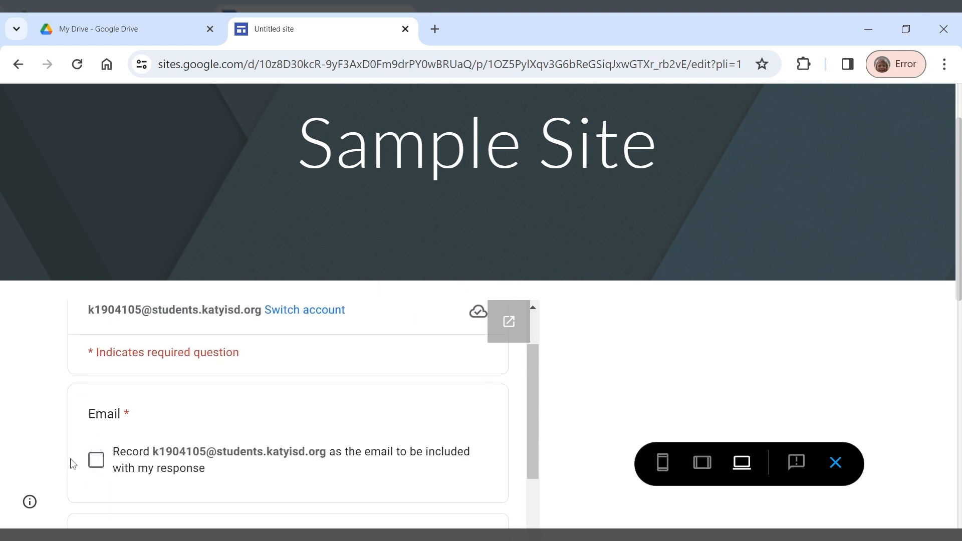
pyautogui.click(96, 460)
pyautogui.scroll(-3, 140, 452)
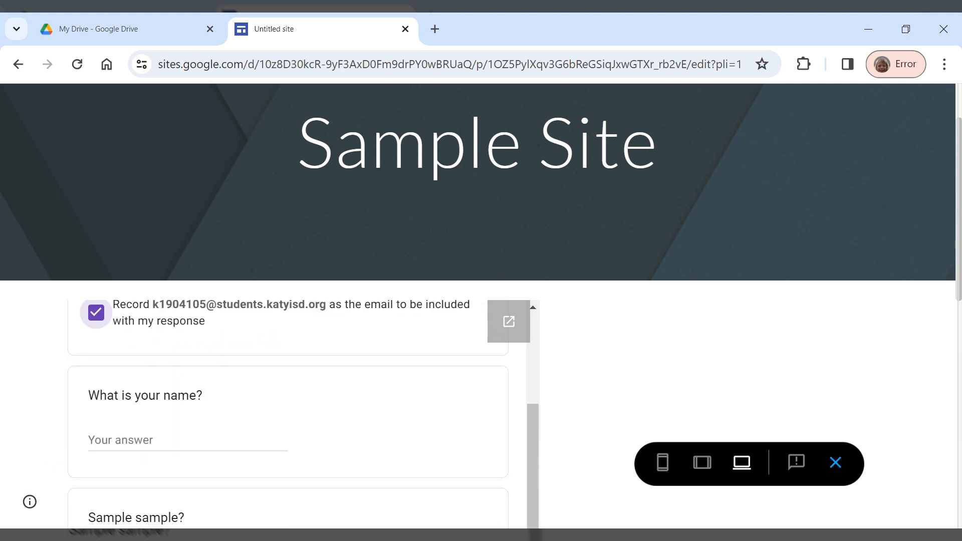
pyautogui.click(153, 441)
pyautogui.write('Hello!')
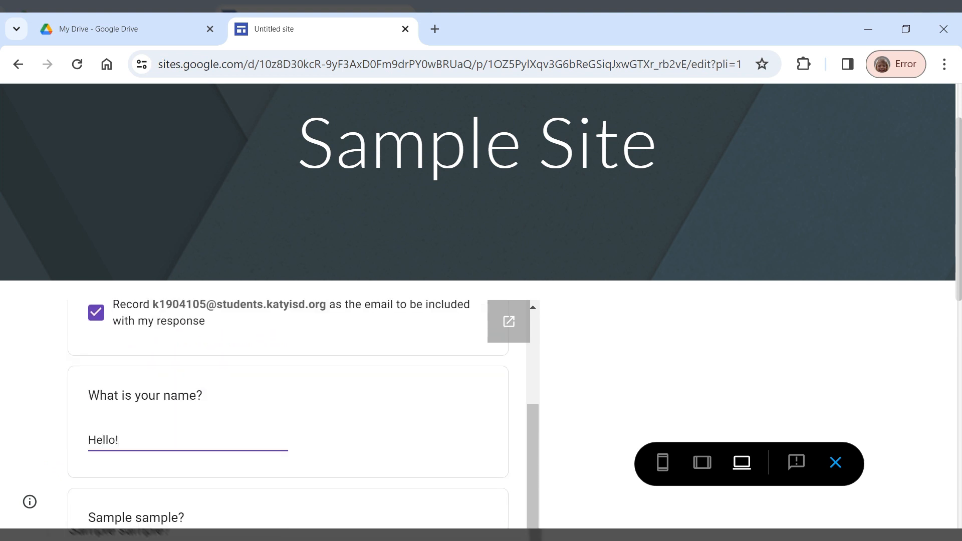
# Answer "Sample sample?" with "No", "Best sample?" with "Doberman" and "Why sample?" with "Double doberman".
pyautogui.scroll(-3, 152, 441)
pyautogui.click(155, 318)
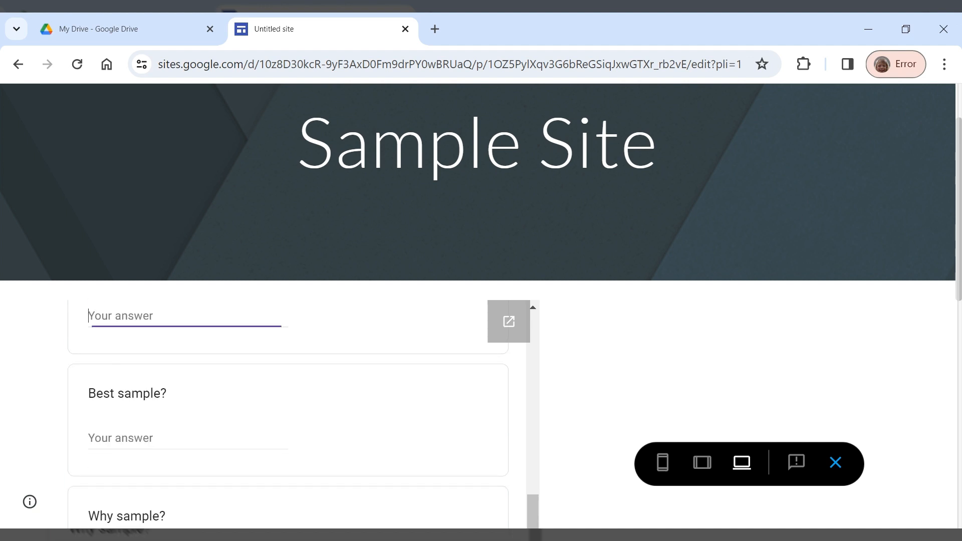
pyautogui.write('No')
pyautogui.press('Tab')
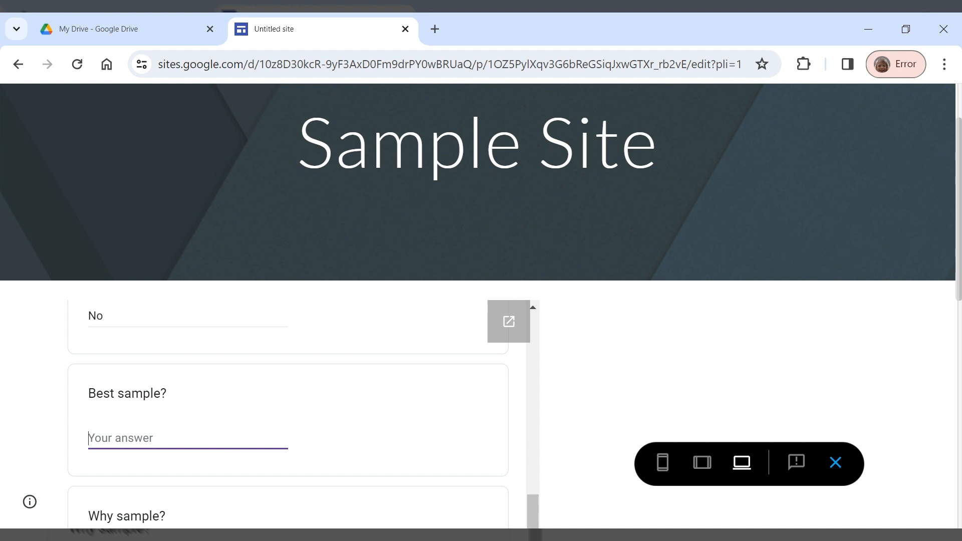
pyautogui.write('Doberman')
pyautogui.scroll(-1, 183, 438)
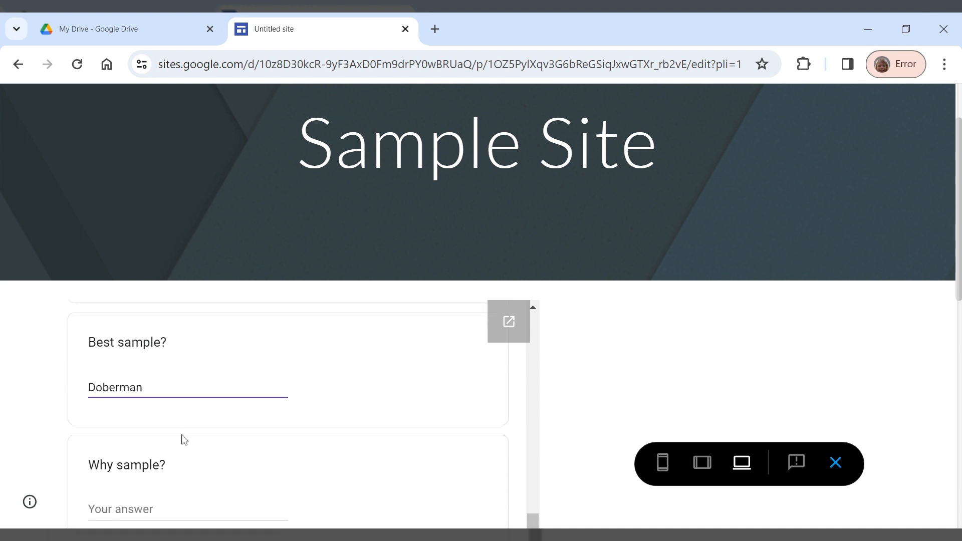
pyautogui.press('Tab')
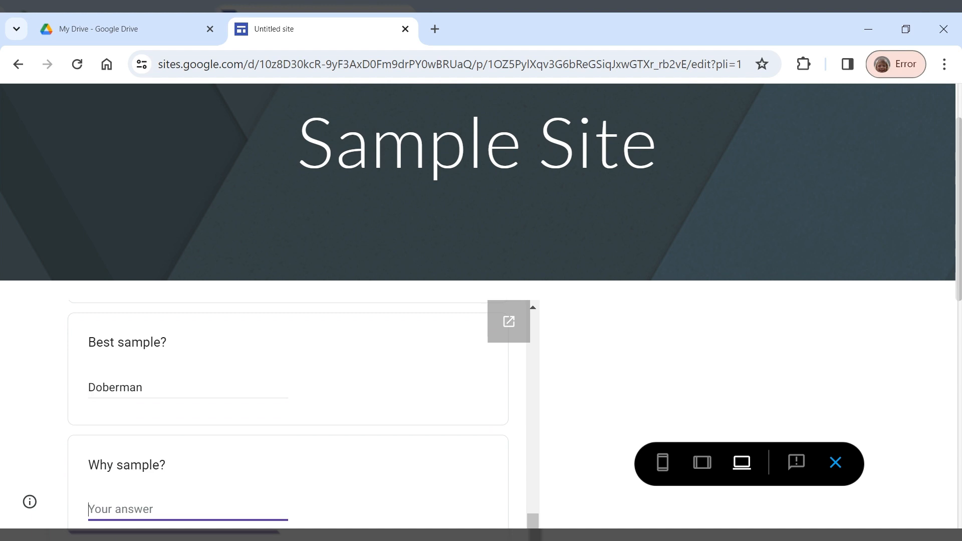
pyautogui.write('Double doberman')
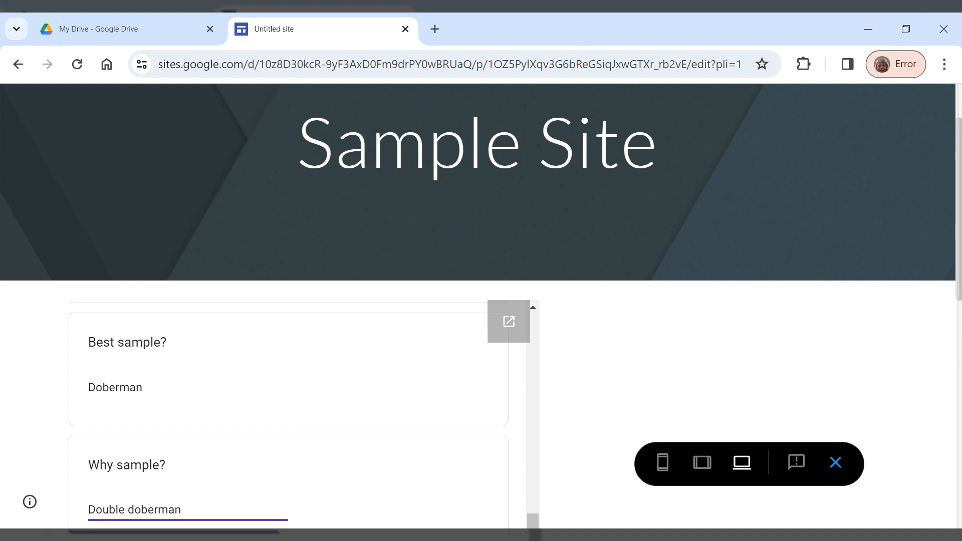
# Submit the Sample Comments form and accept that the email address is recorded with the response.
pyautogui.scroll(-3, 592, 456)
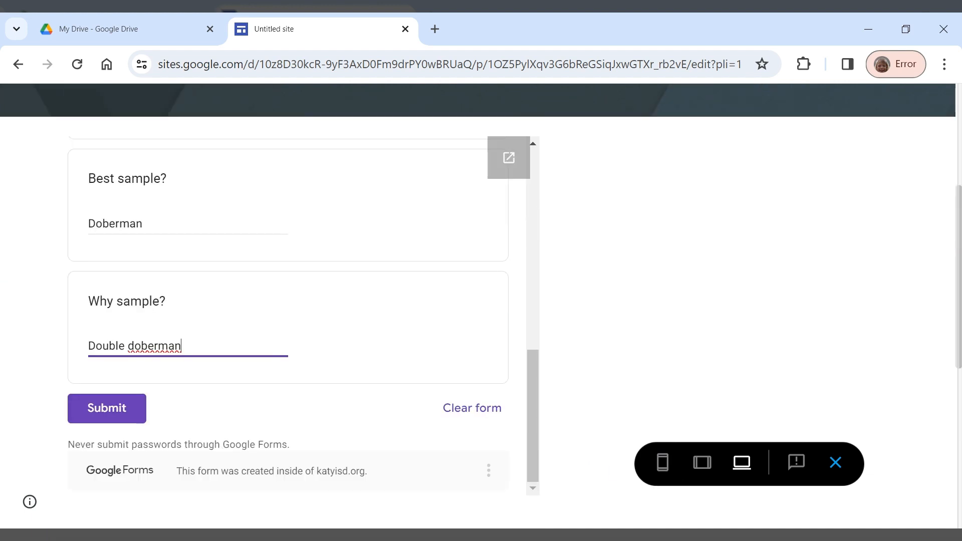
pyautogui.click(107, 409)
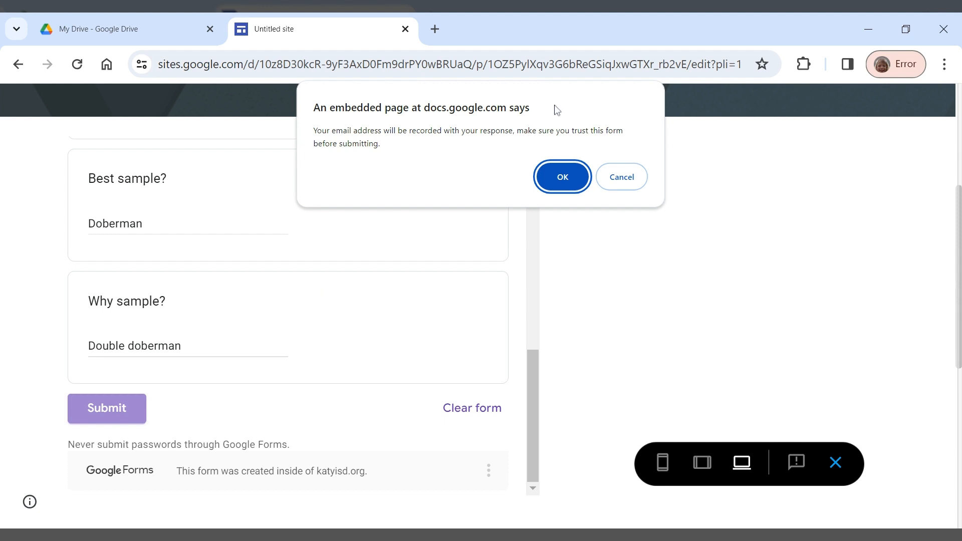
pyautogui.click(562, 177)
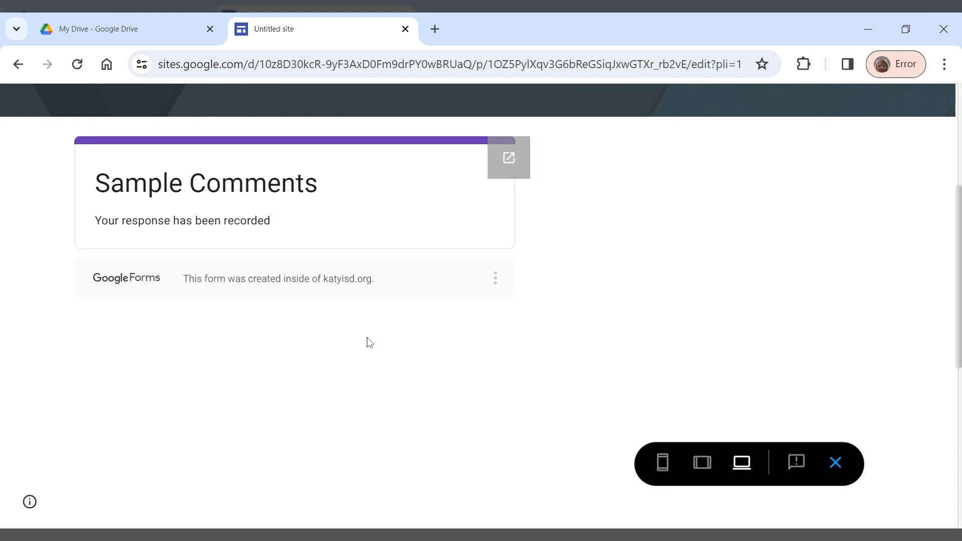
# Reload the site and check the embedded Form Responses table for the newly submitted answers.
pyautogui.scroll(-5, 367, 343)
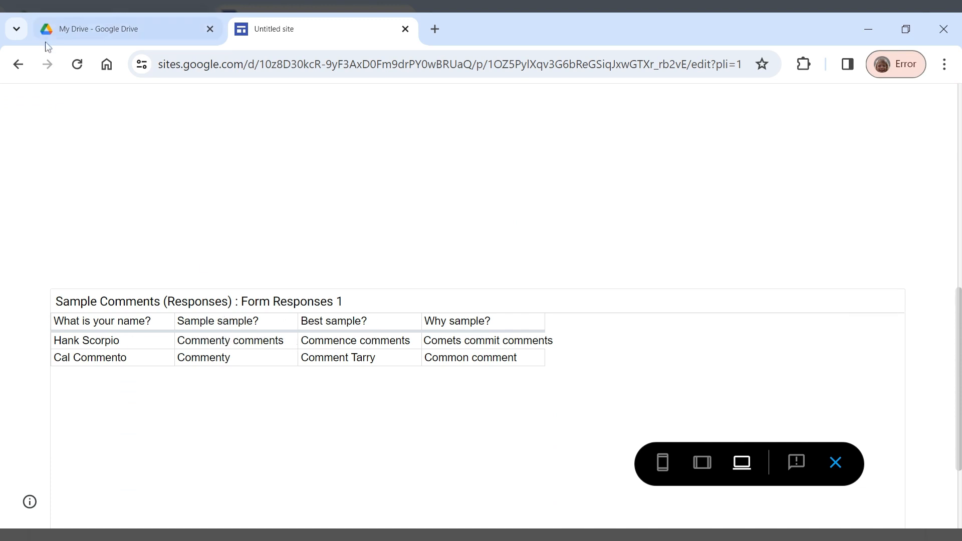
pyautogui.click(77, 64)
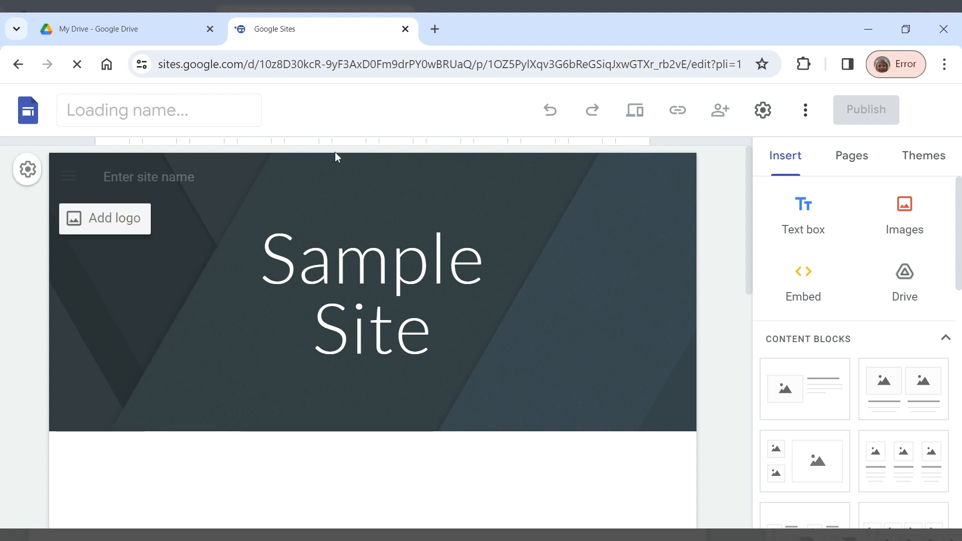
pyautogui.scroll(-10, 469, 390)
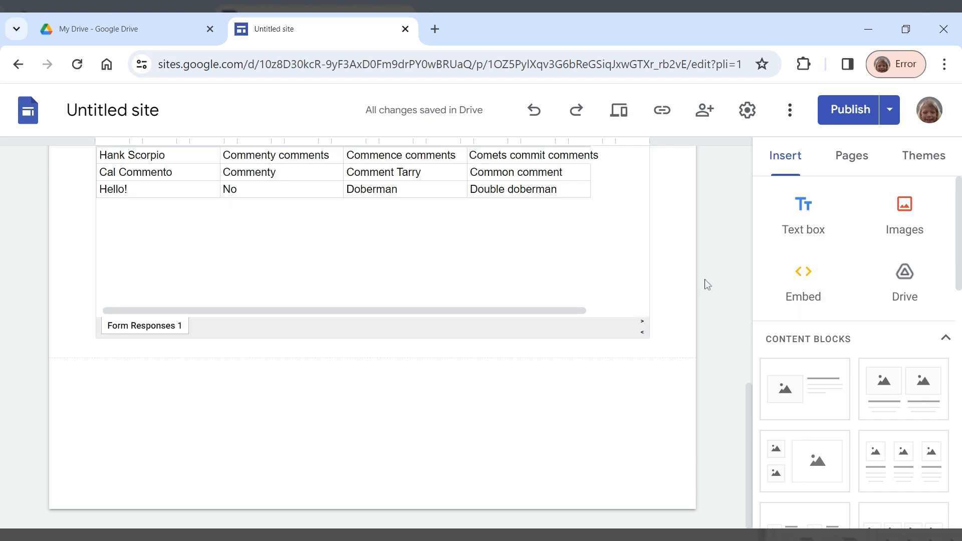
# Switch to Google Drive and create a new blank Google Form in My Drive.
pyautogui.click(140, 18)
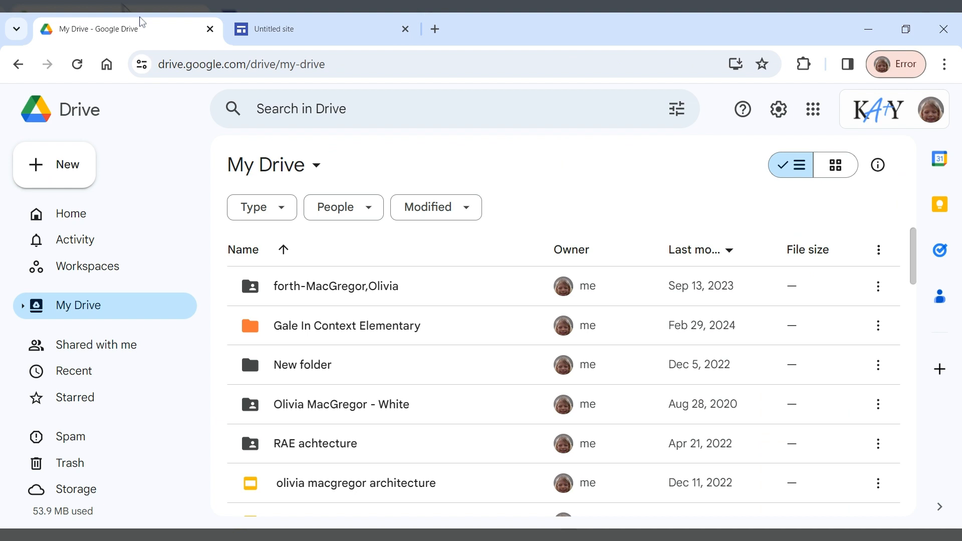
pyautogui.click(50, 167)
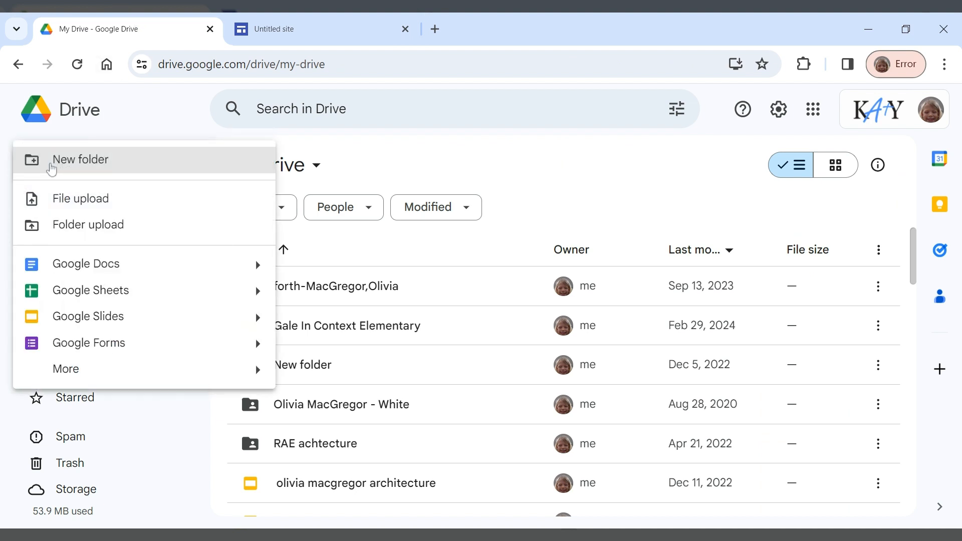
pyautogui.click(146, 349)
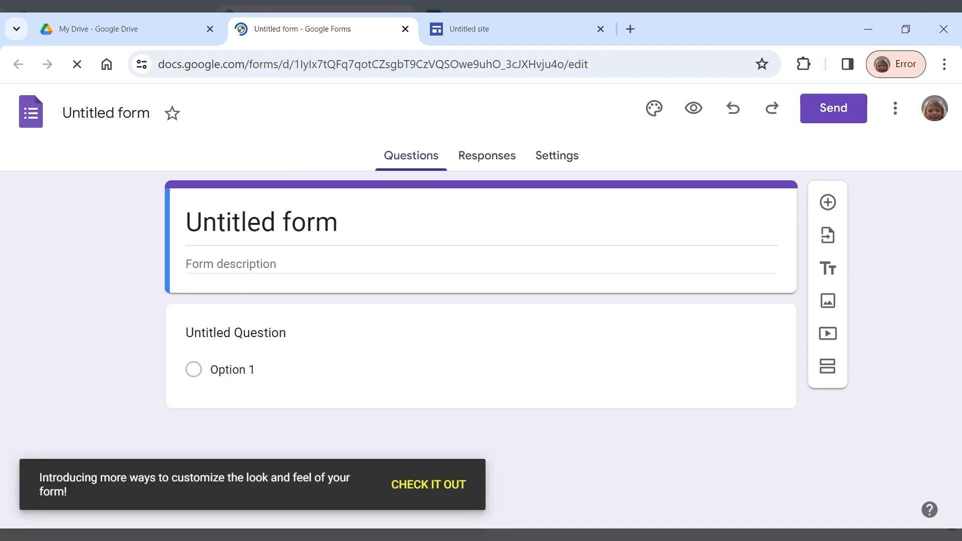
# Replace the form's title with "Comments about my Poetry".
pyautogui.hotkey('ctrl', 'a')
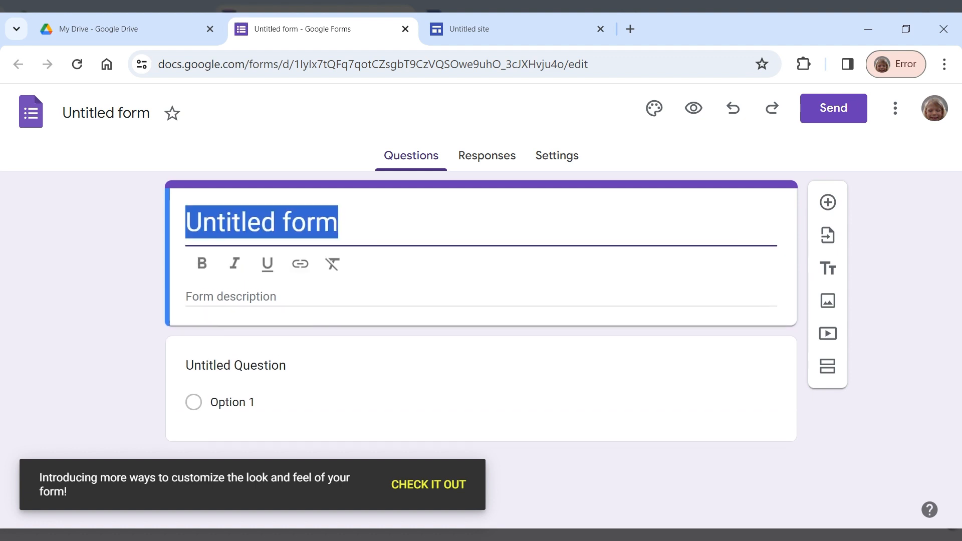
pyautogui.write('Commen')
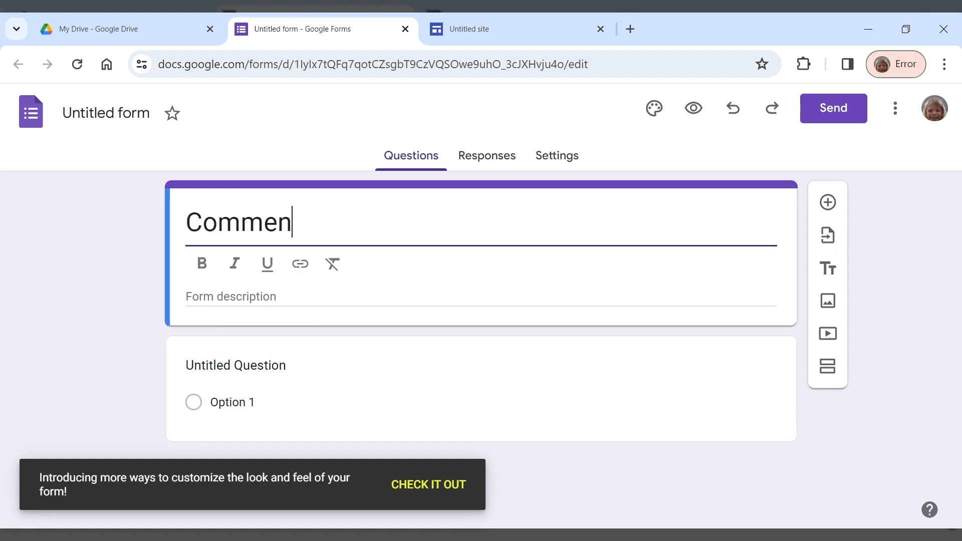
pyautogui.write('ts about my')
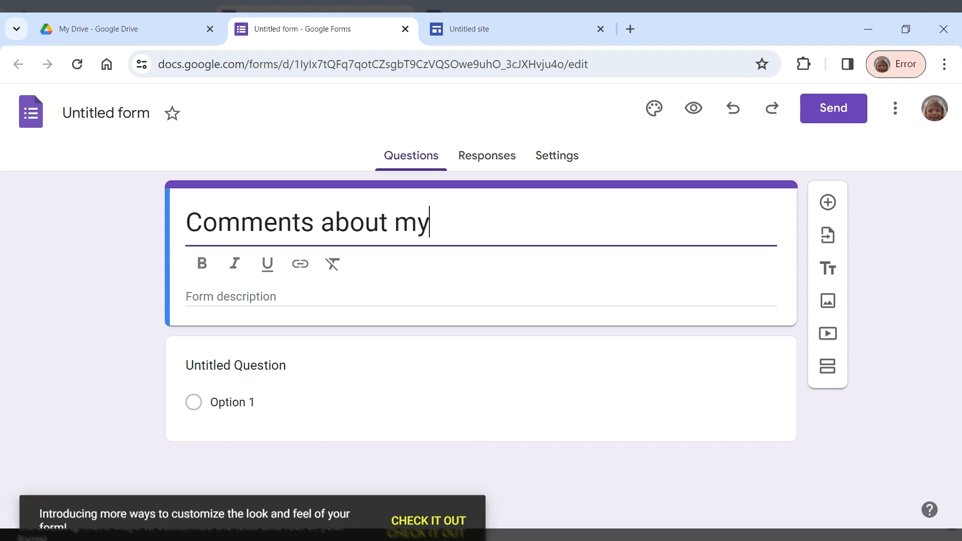
pyautogui.write(' Poetry')
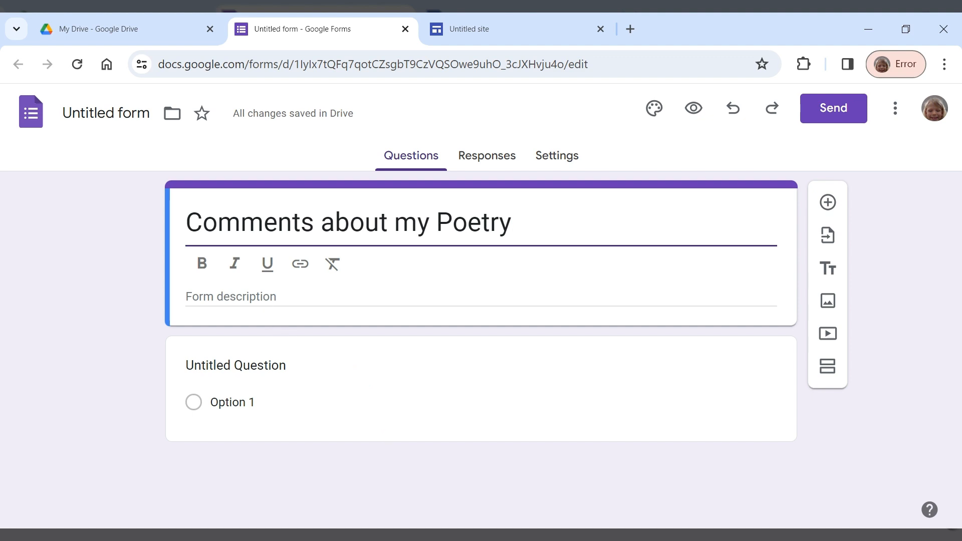
# Enter the form description "Please leave some constructive criticism for me about my poetry. Thank you!".
pyautogui.click(275, 298)
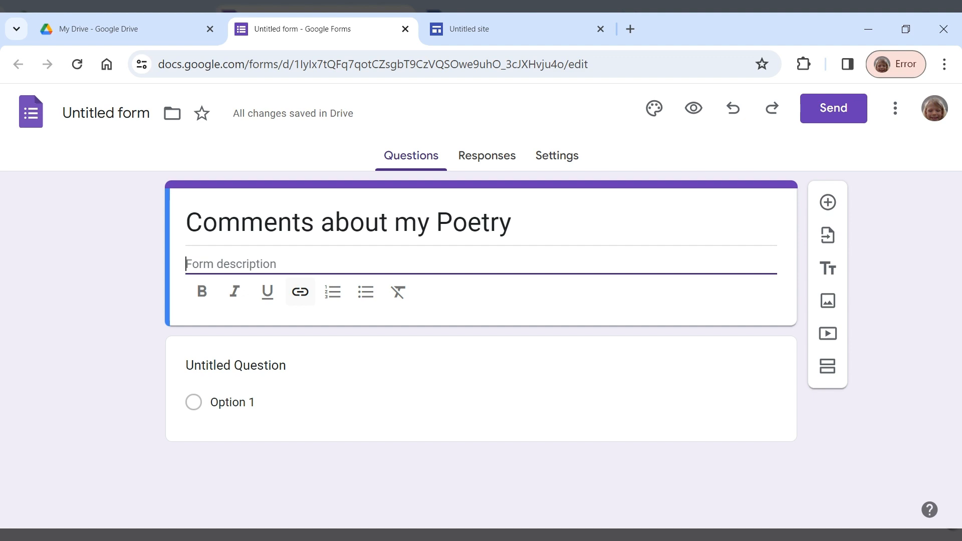
pyautogui.write('Please')
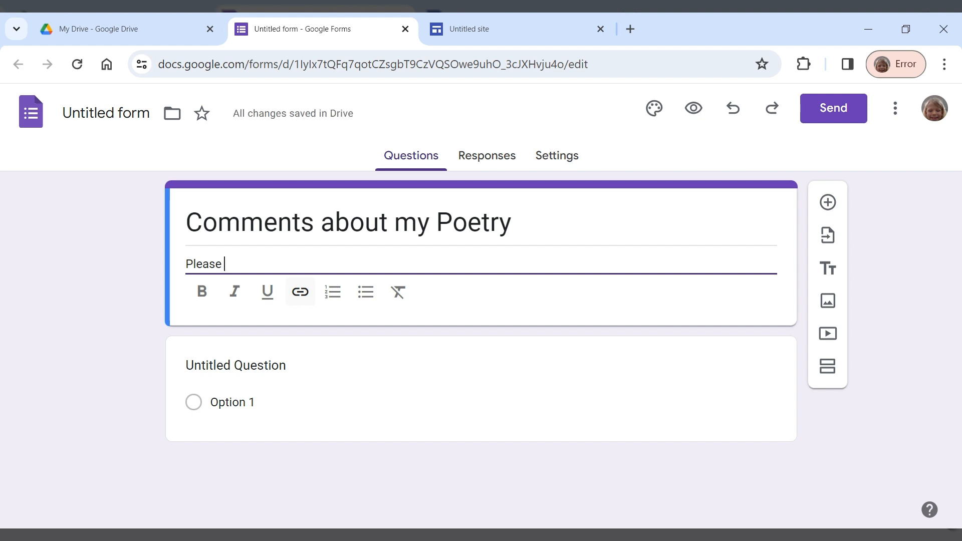
pyautogui.write(' leave s')
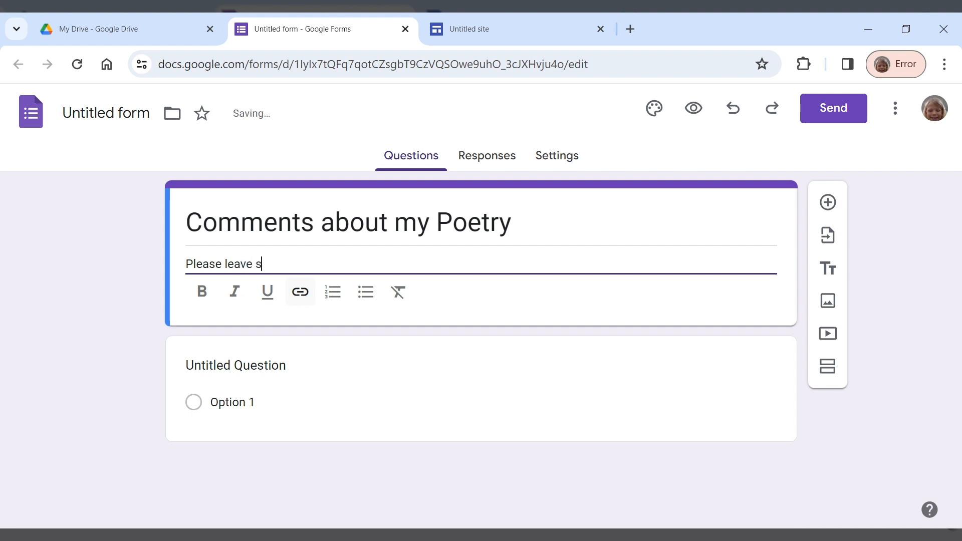
pyautogui.write('ome constructi')
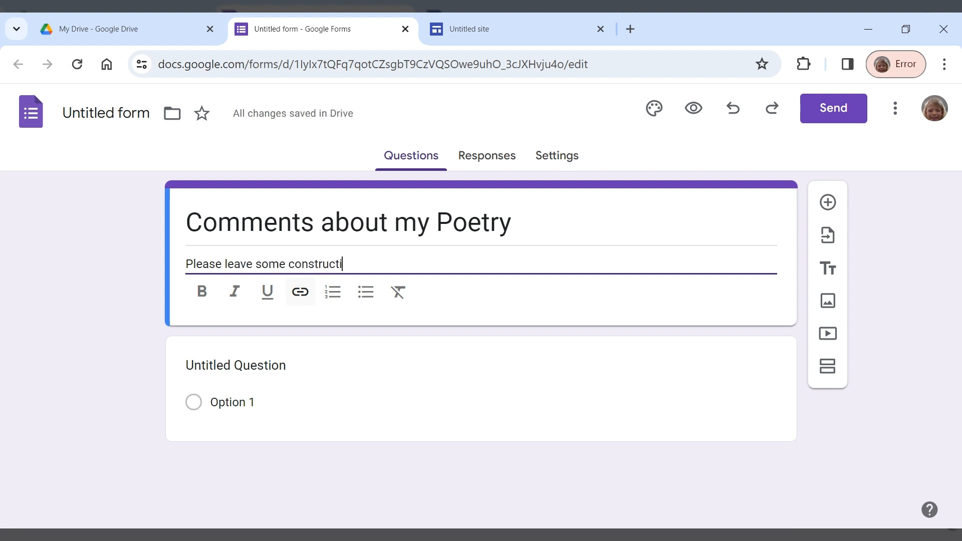
pyautogui.write('ve criticism for me about ')
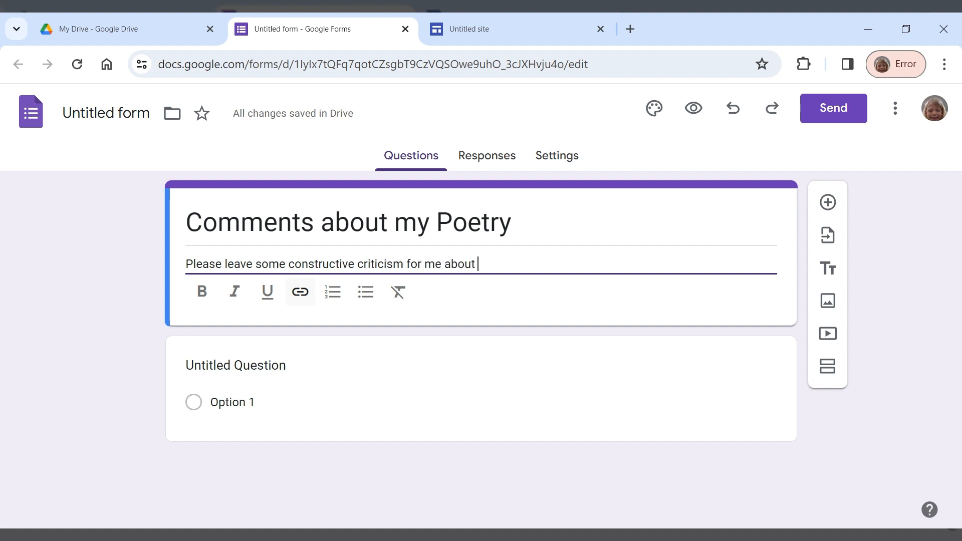
pyautogui.write('my poetry. Thank you!')
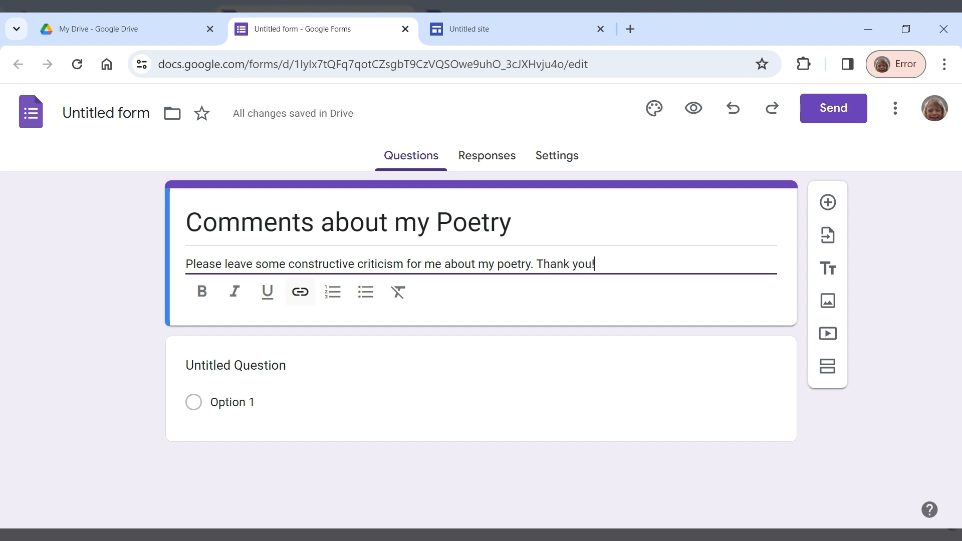
# Change the untitled question to "What is your name?" with Short answer as its question type.
pyautogui.click(482, 345)
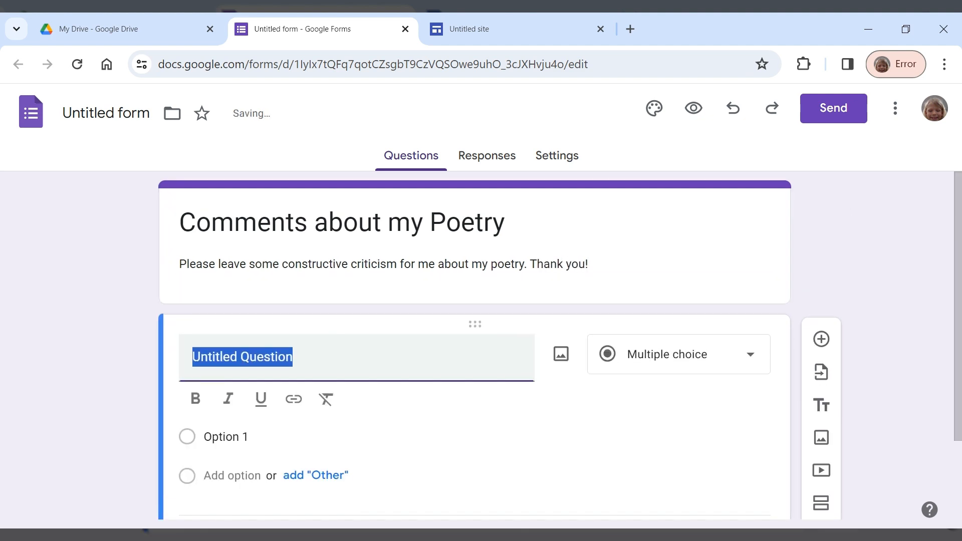
pyautogui.write('What ')
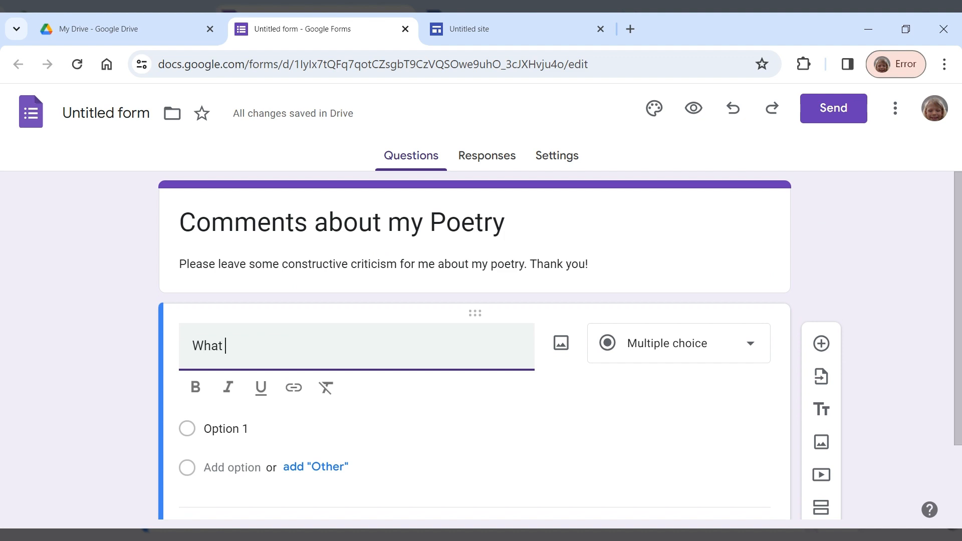
pyautogui.write('is your name?')
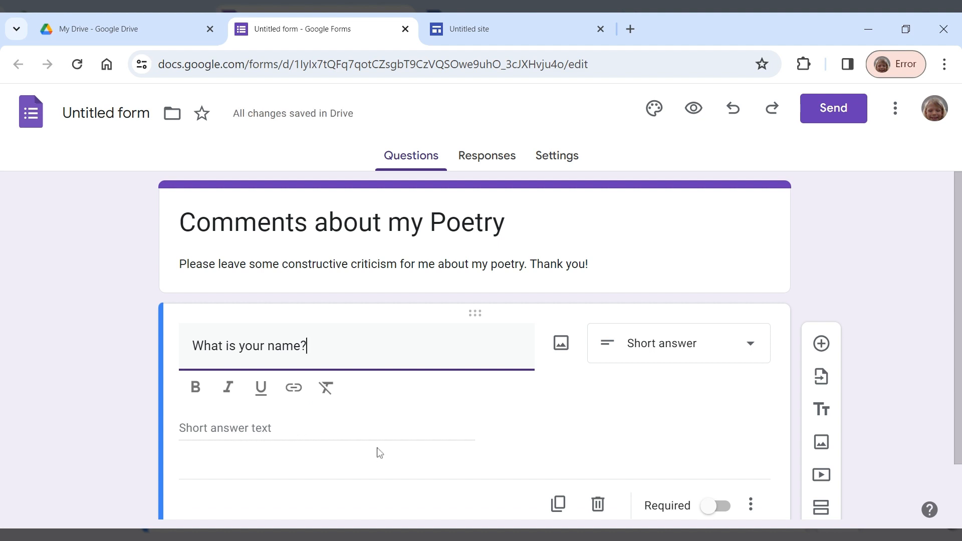
pyautogui.click(757, 353)
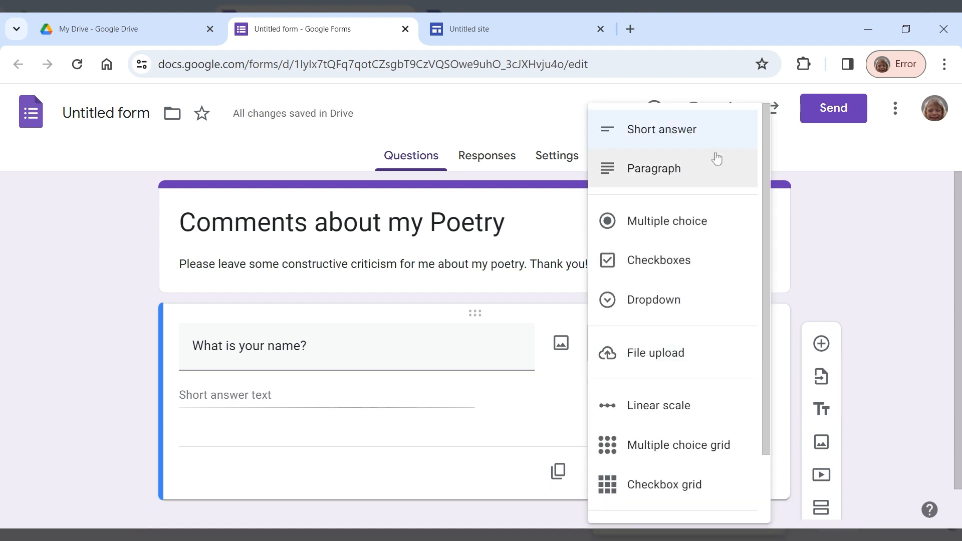
pyautogui.click(710, 148)
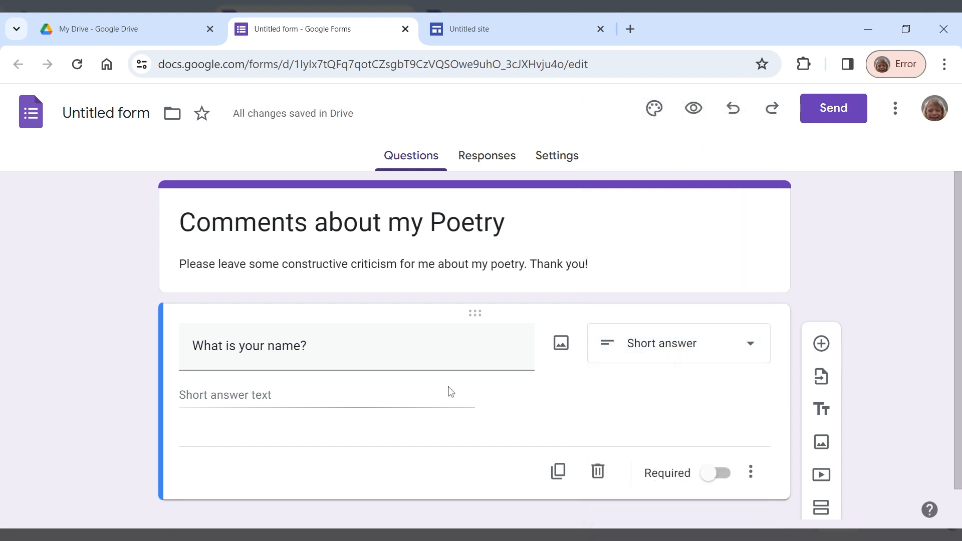
# Add a new question below the name question, reading "What is your occupation/role?".
pyautogui.scroll(-1, 481, 390)
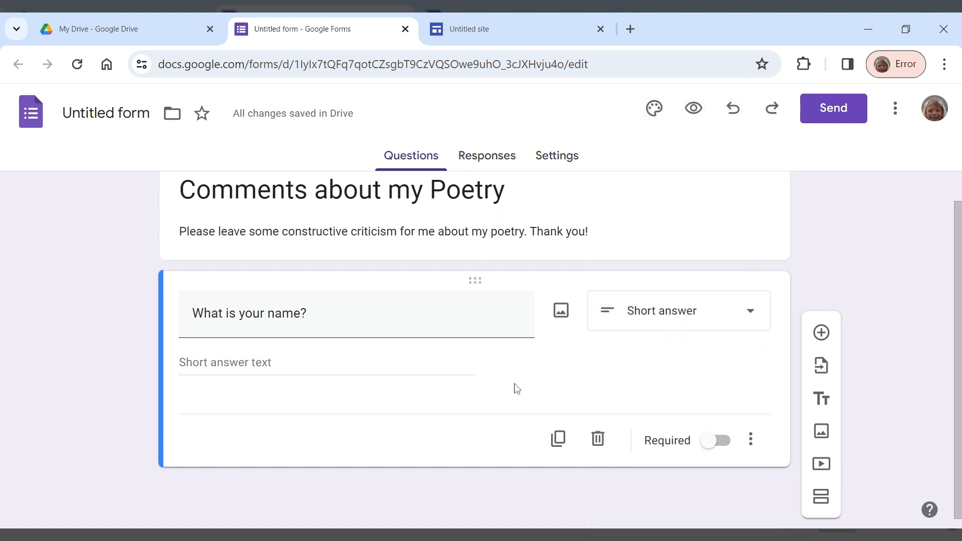
pyautogui.click(821, 332)
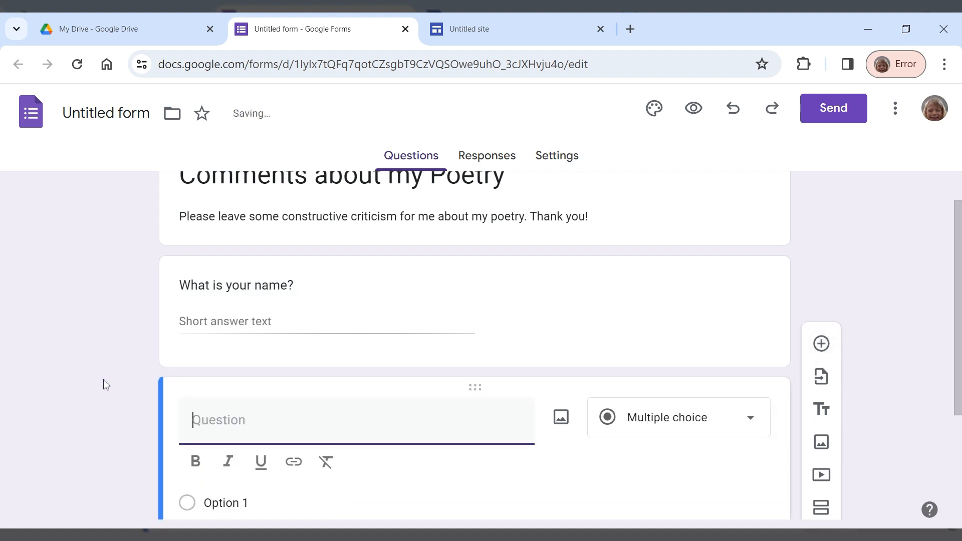
pyautogui.write('What is your')
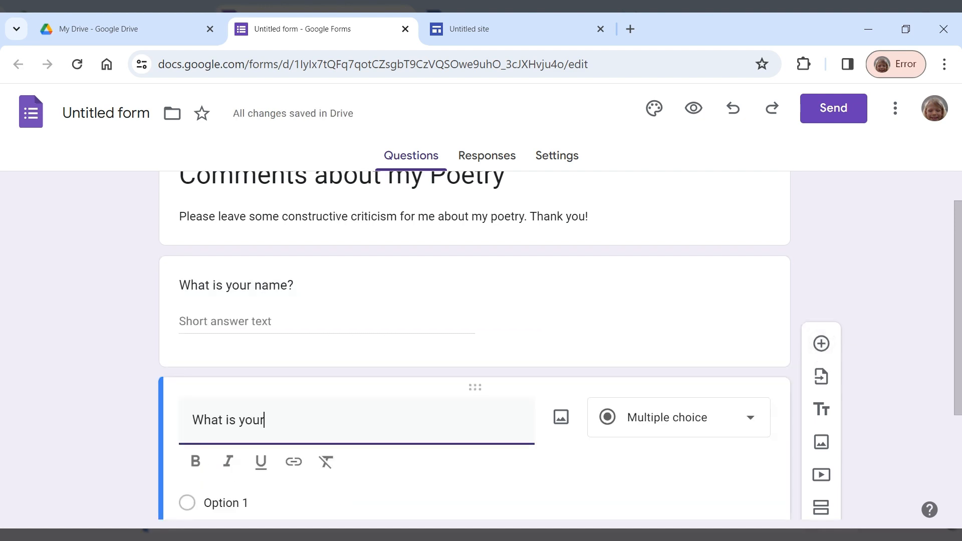
pyautogui.write(' occupation/role?')
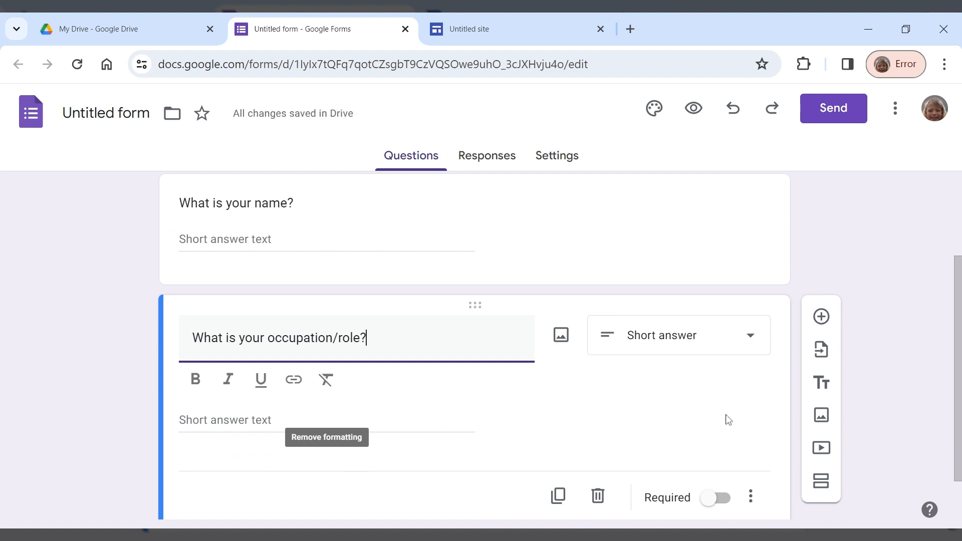
# Add the question "Which poem did you find to be most successful?" with Short answer as its question type.
pyautogui.scroll(-2, 726, 415)
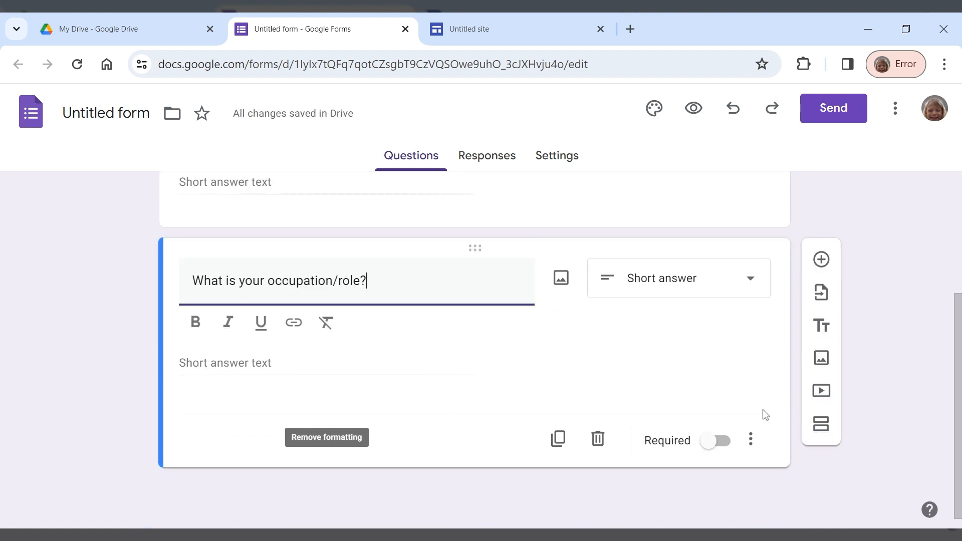
pyautogui.click(821, 260)
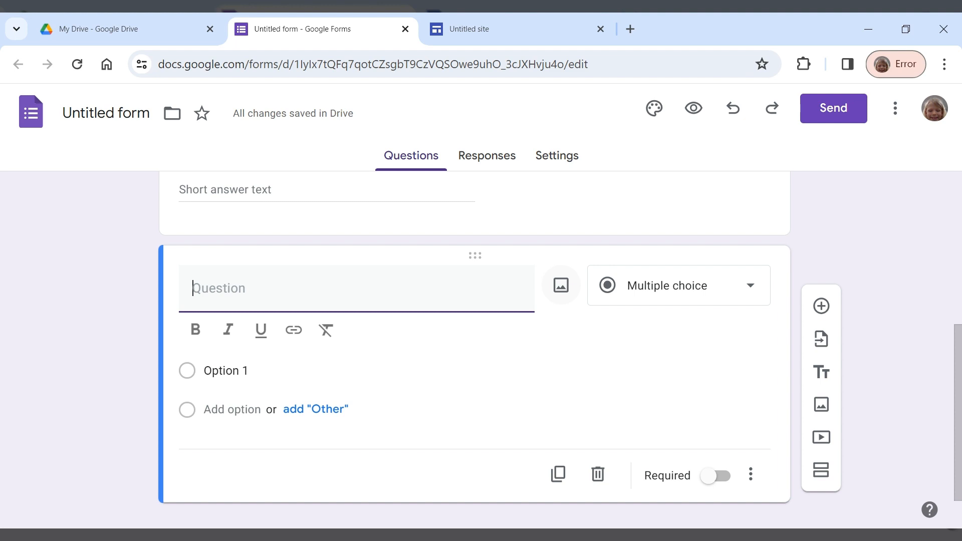
pyautogui.write('Which poem did you f')
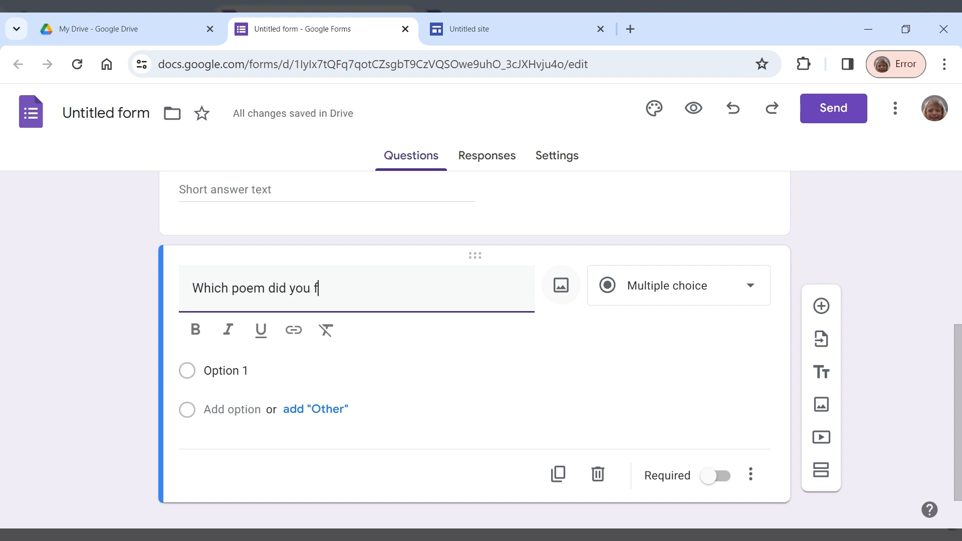
pyautogui.write('ind to be most ')
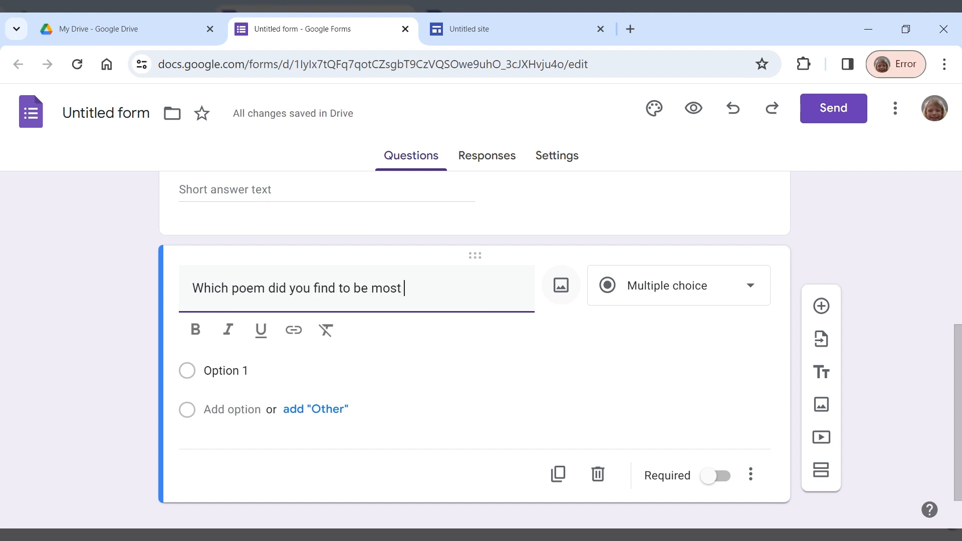
pyautogui.write('successful?')
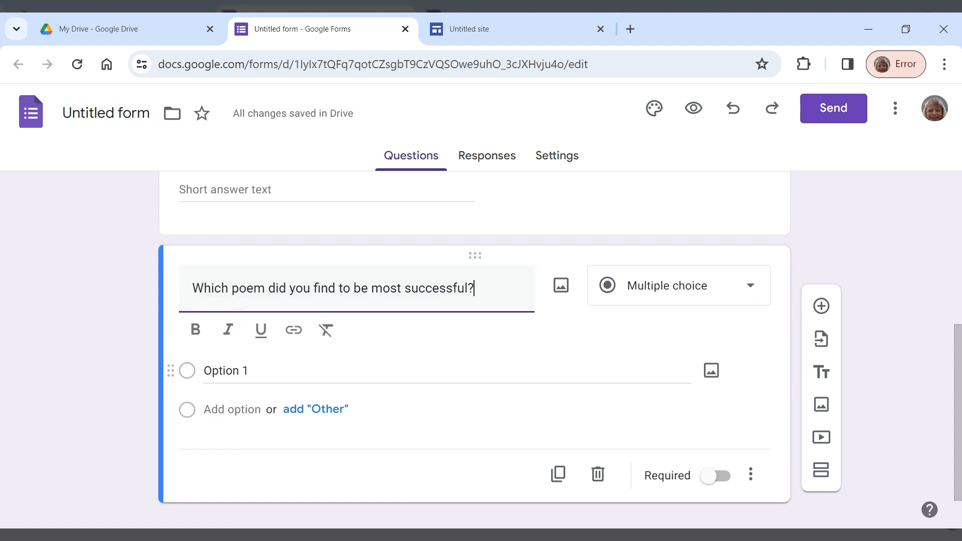
pyautogui.click(243, 383)
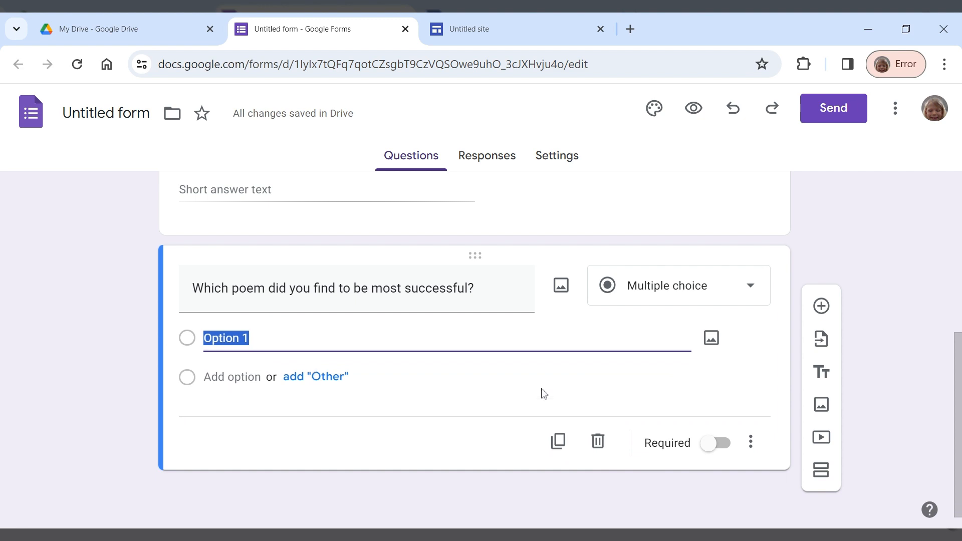
pyautogui.click(752, 290)
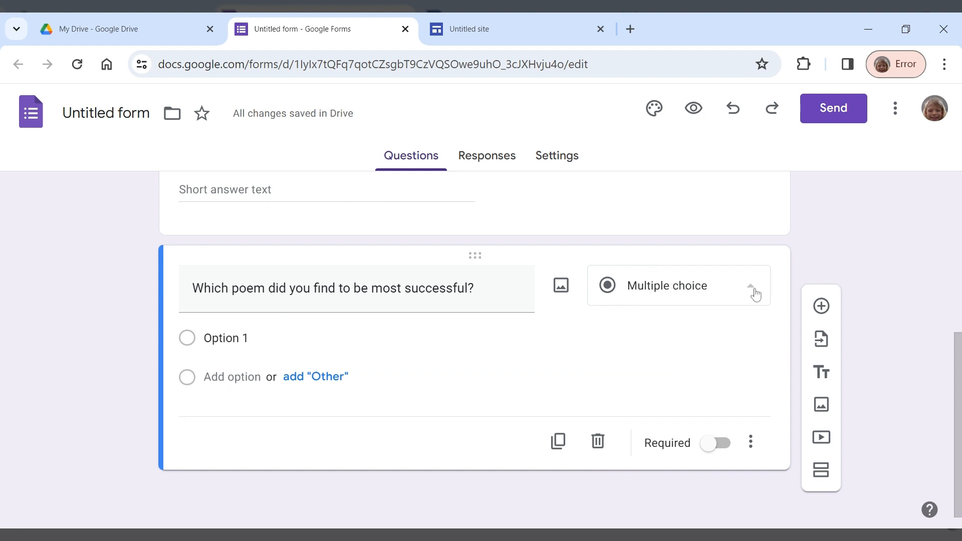
pyautogui.click(672, 130)
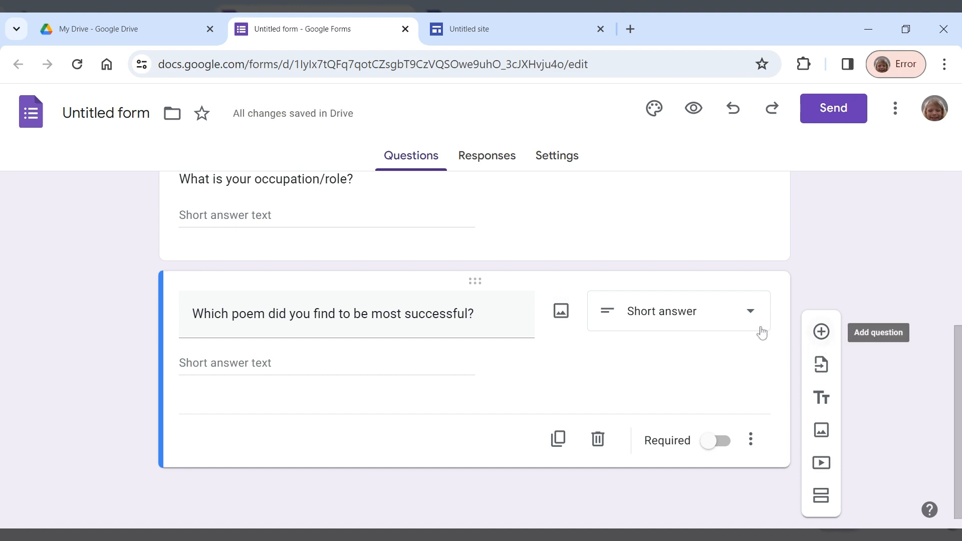
pyautogui.click(749, 313)
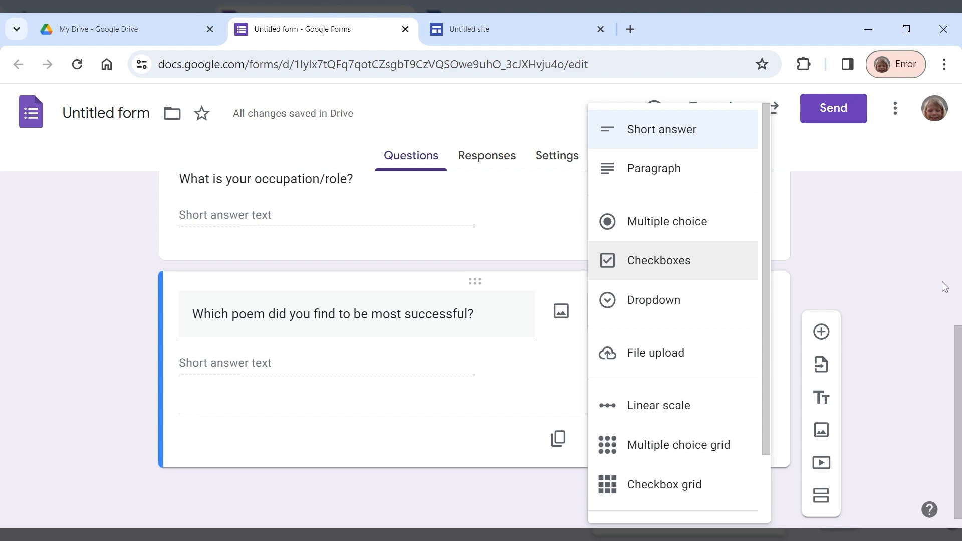
pyautogui.click(730, 141)
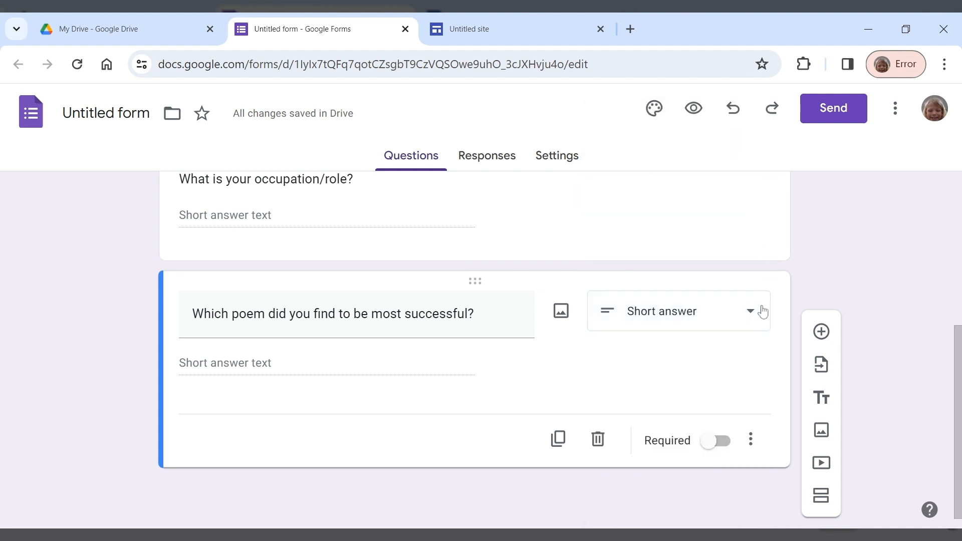
# Add the question "Why did you find that to be the most successful?", correcting the misspelled "most".
pyautogui.click(821, 333)
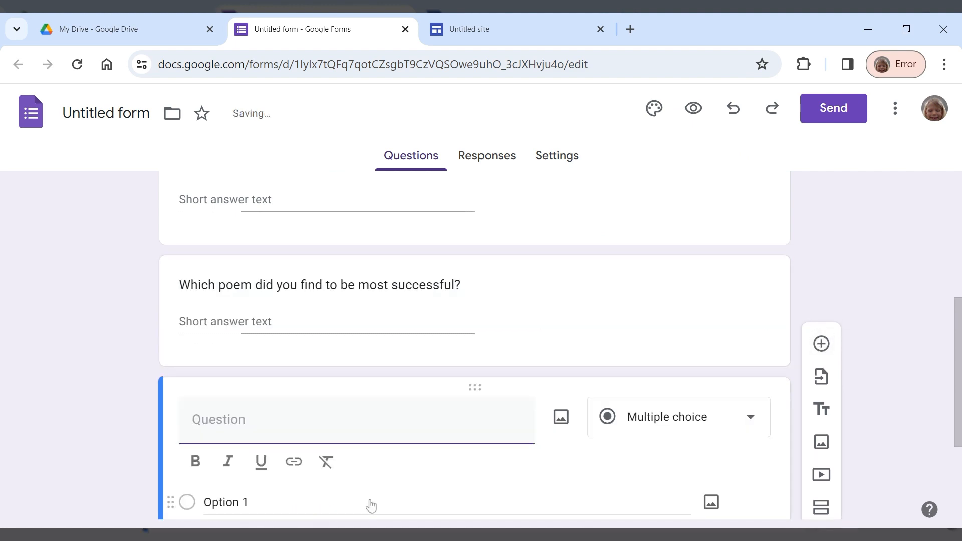
pyautogui.write('Why did ')
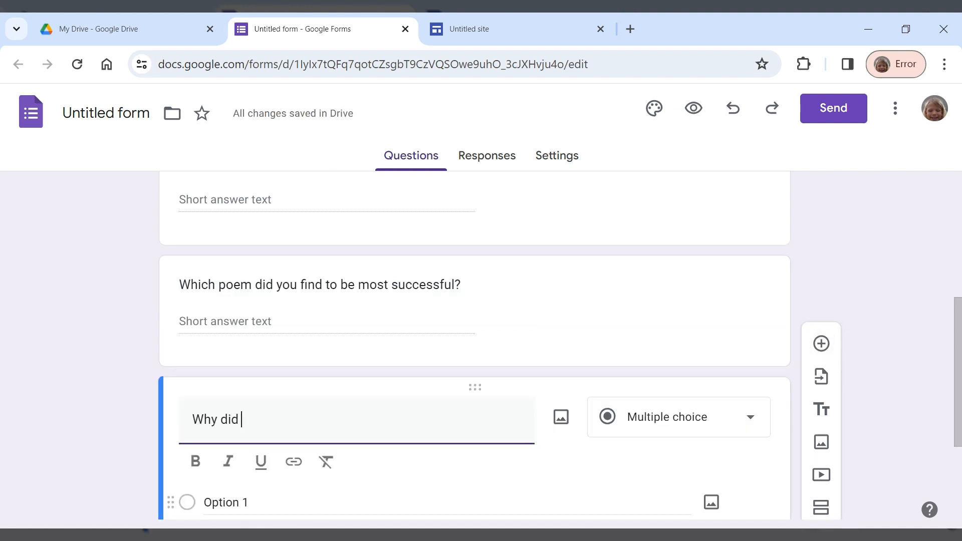
pyautogui.write('you find that to ')
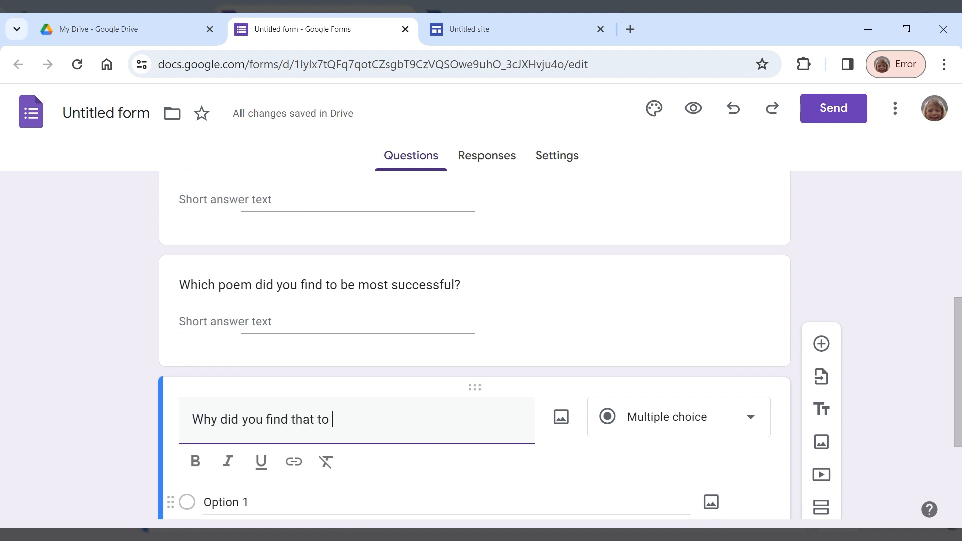
pyautogui.write('be the msot suc')
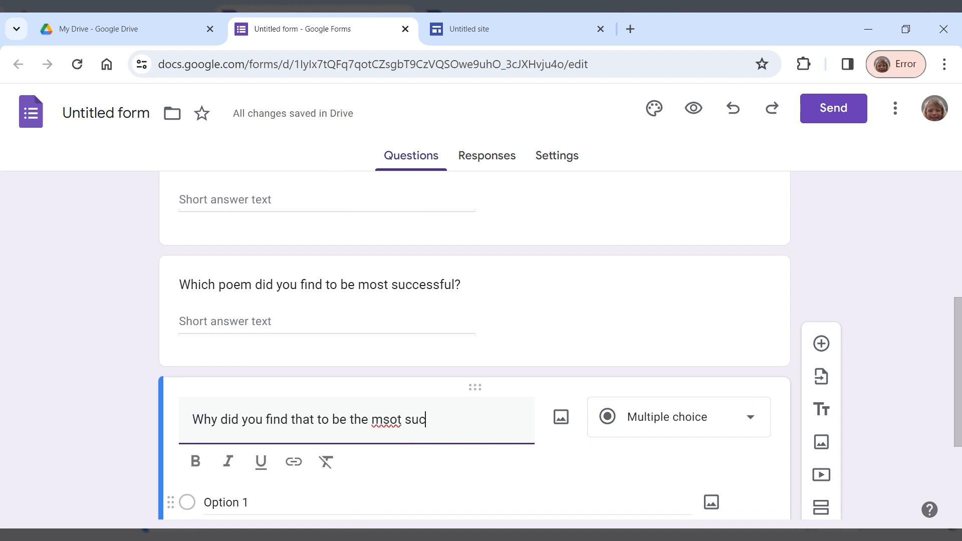
pyautogui.write('cessful?')
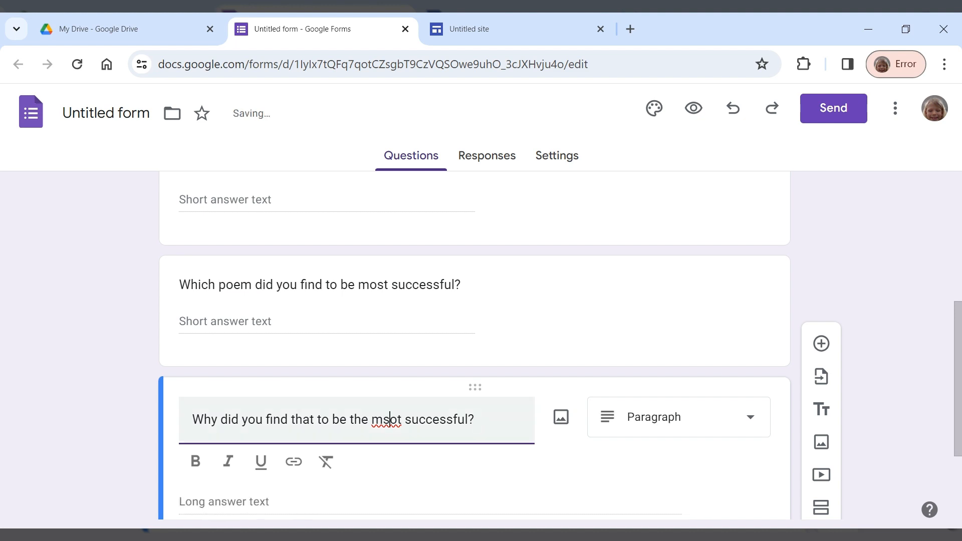
pyautogui.press('BackSpace')
pyautogui.press('Right')
pyautogui.write('s')
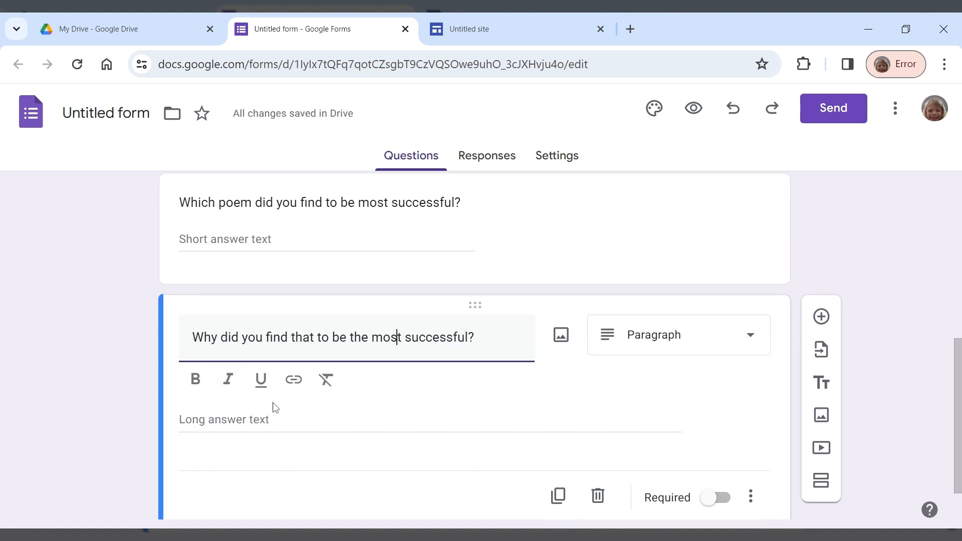
# Add a last question reading "Any other constructive feedback bout my poetry?".
pyautogui.scroll(-2, 716, 378)
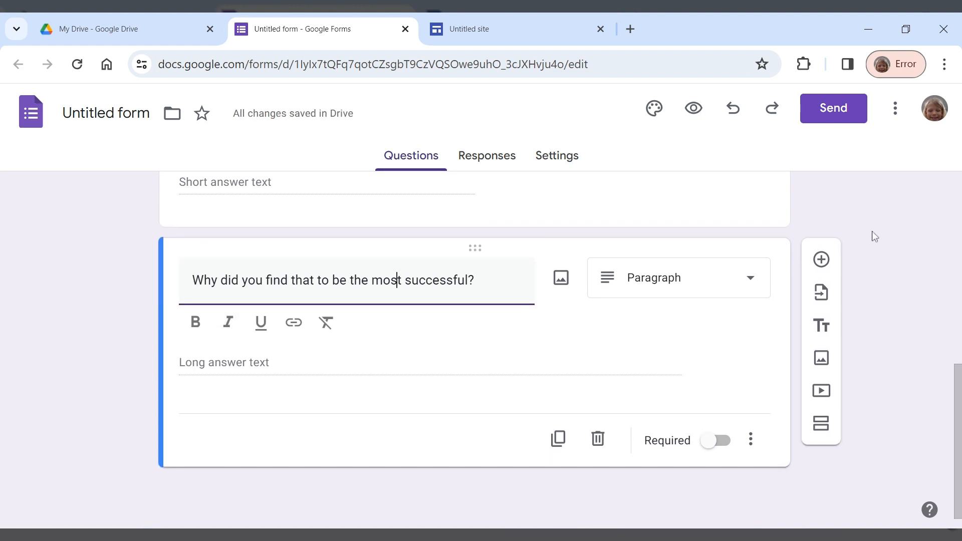
pyautogui.click(821, 260)
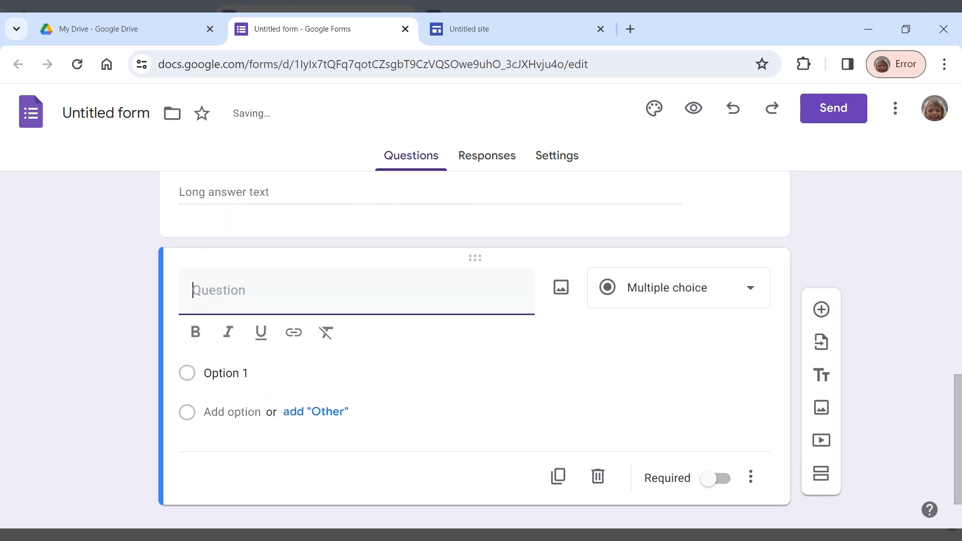
pyautogui.write('Any other c')
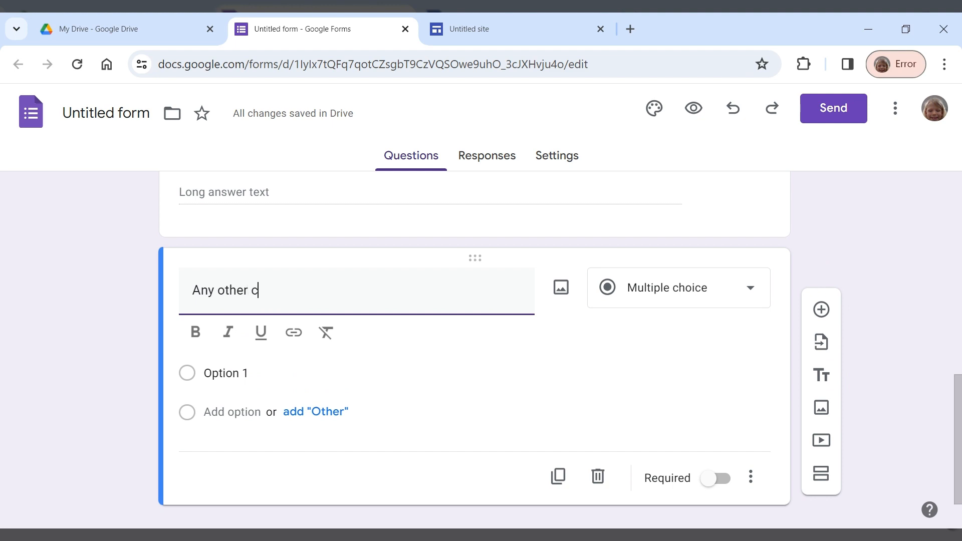
pyautogui.write('onstructive feedback ')
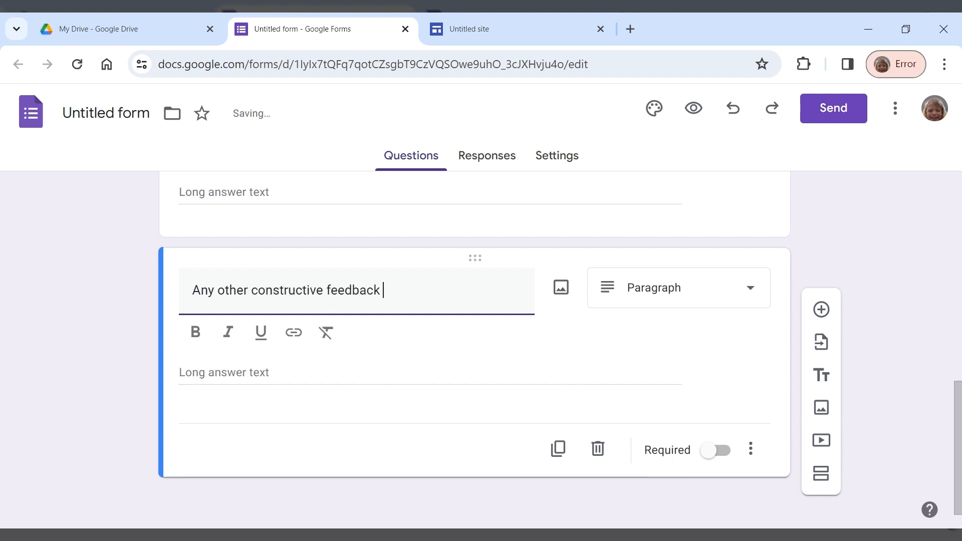
pyautogui.write('bout my poetry?')
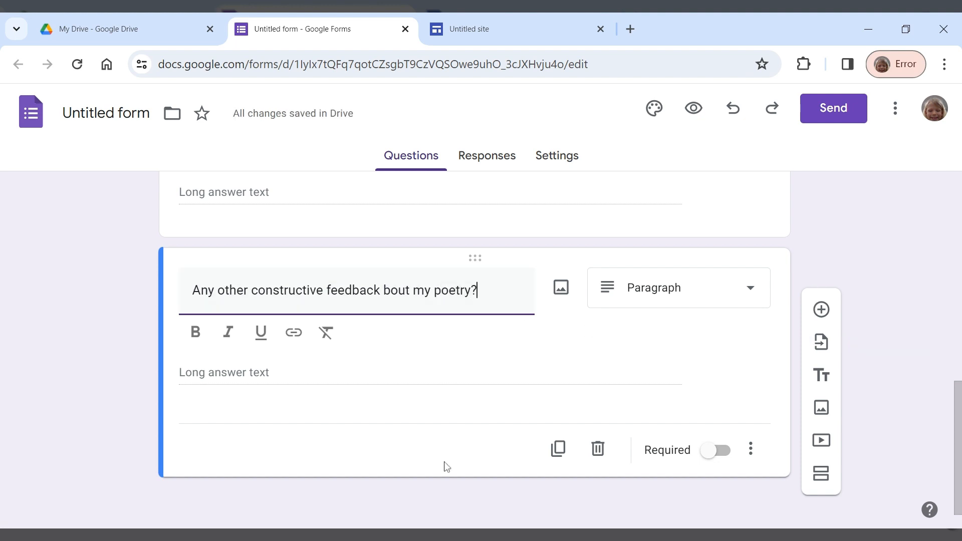
pyautogui.click(390, 430)
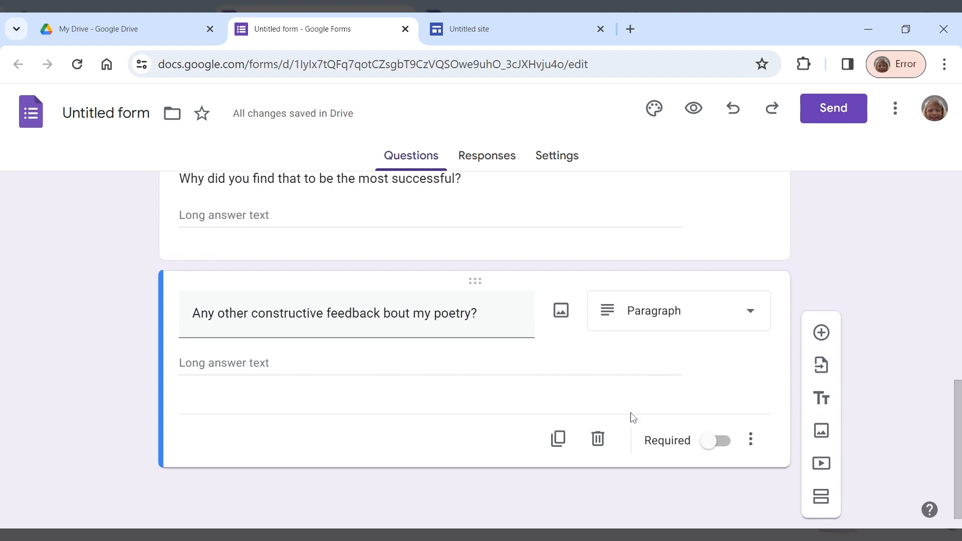
# In the form's response settings, set Collect email addresses to Verified.
pyautogui.scroll(15, 622, 388)
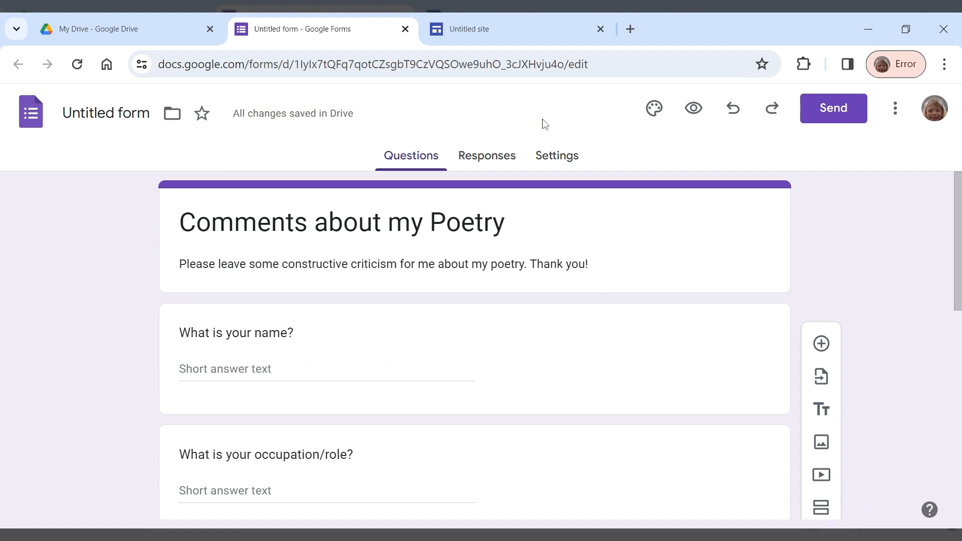
pyautogui.click(554, 160)
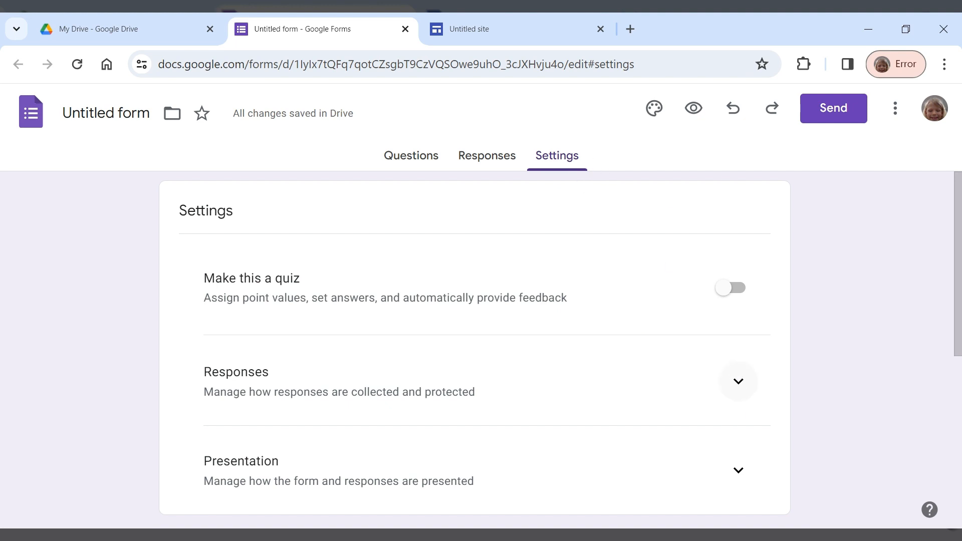
pyautogui.click(739, 392)
pyautogui.scroll(-3, 444, 326)
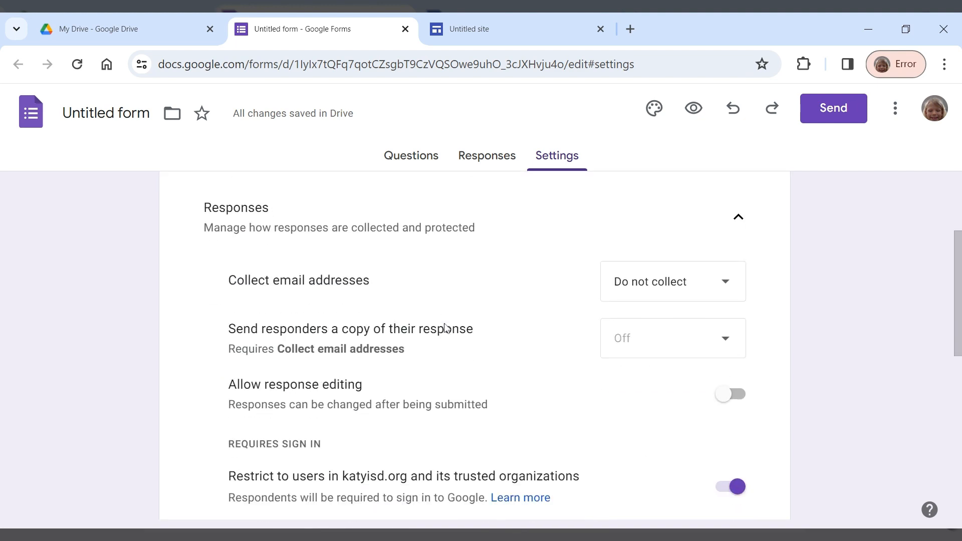
pyautogui.click(714, 289)
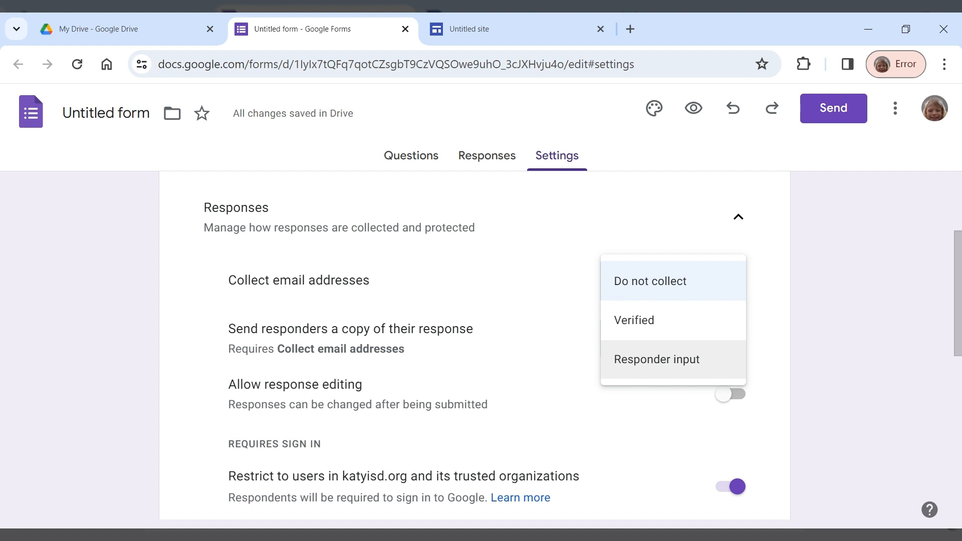
pyautogui.click(687, 333)
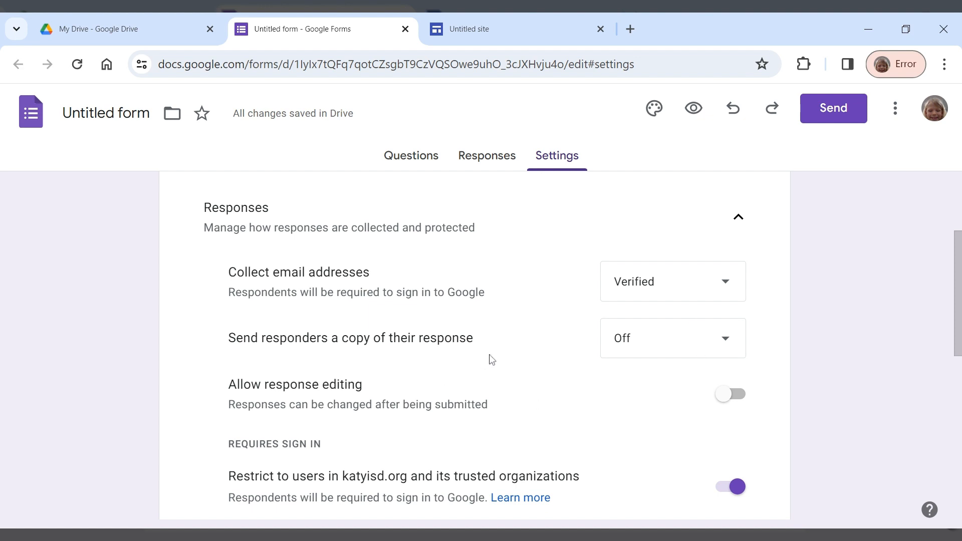
# Turn off the sign-in restriction to users in katyisd.org and its trusted organizations.
pyautogui.scroll(-2, 491, 360)
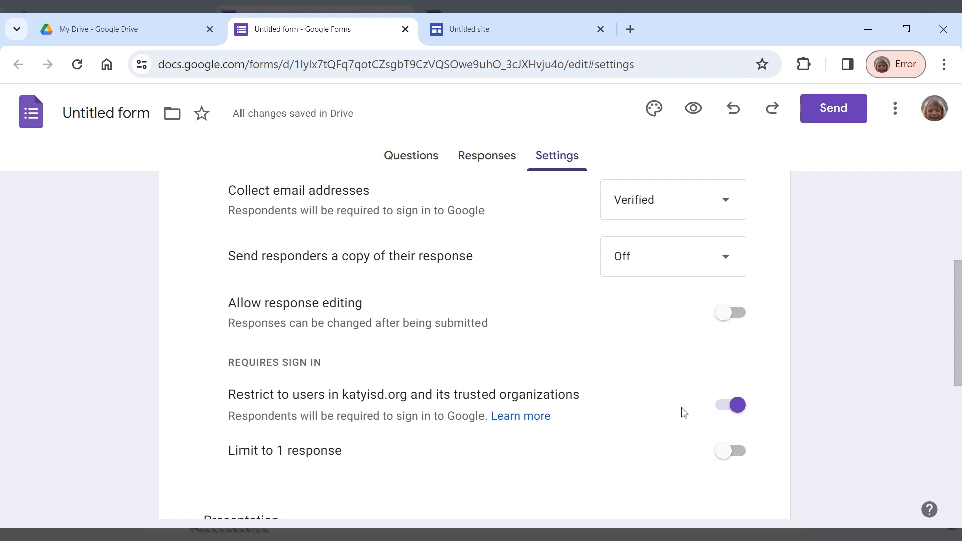
pyautogui.scroll(-2, 683, 410)
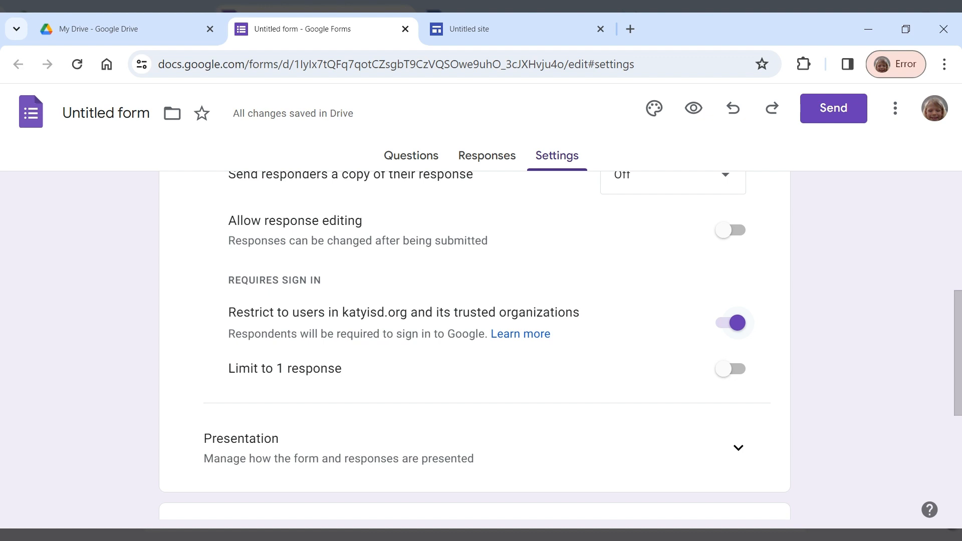
pyautogui.click(736, 323)
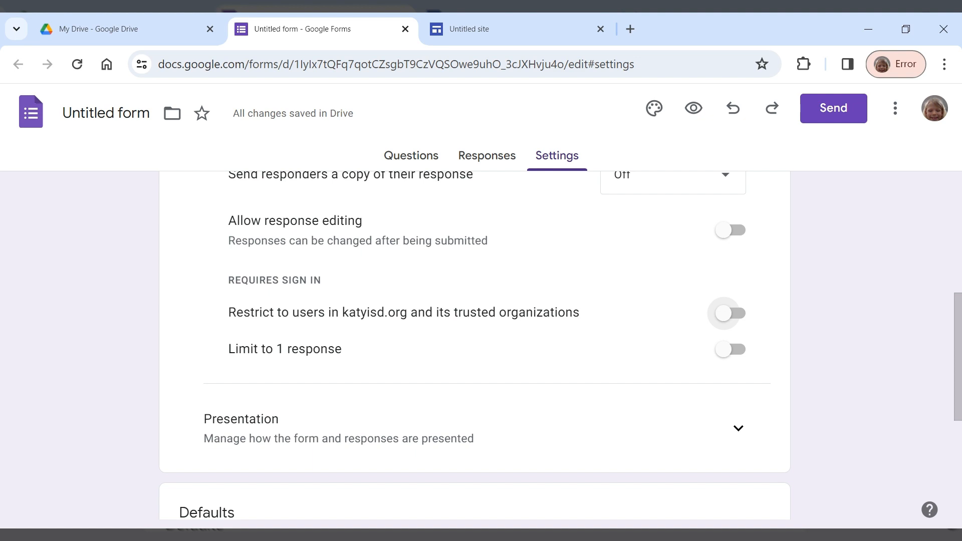
pyautogui.scroll(-2, 604, 405)
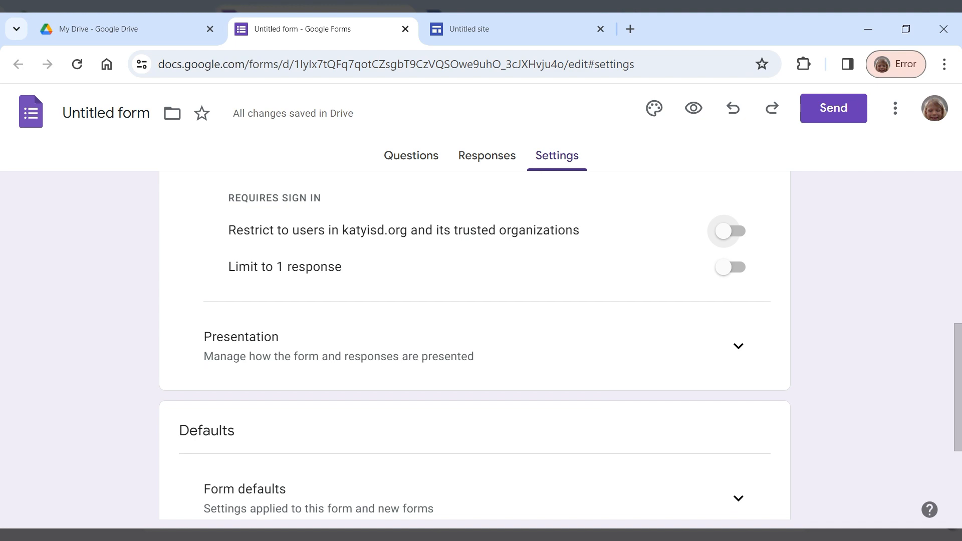
pyautogui.scroll(-2, 604, 405)
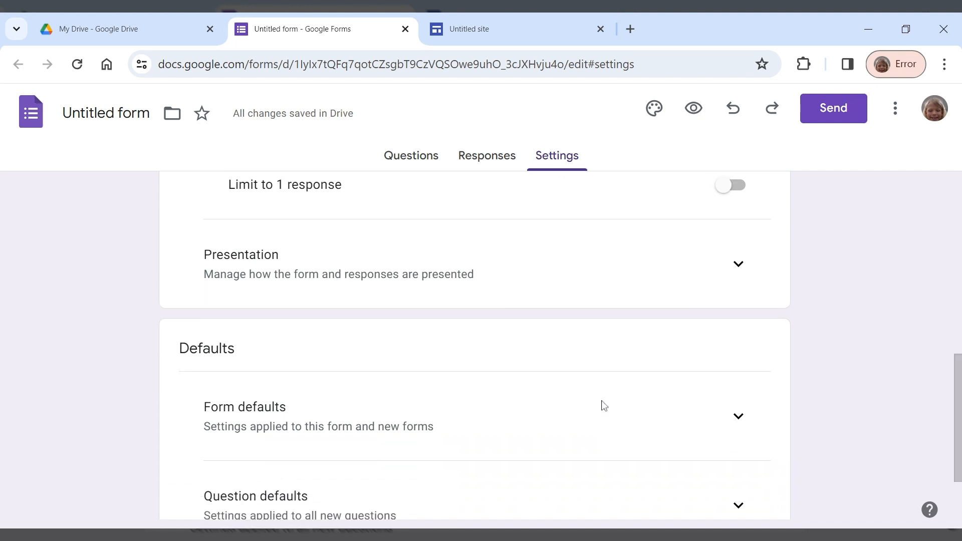
pyautogui.scroll(10, 604, 405)
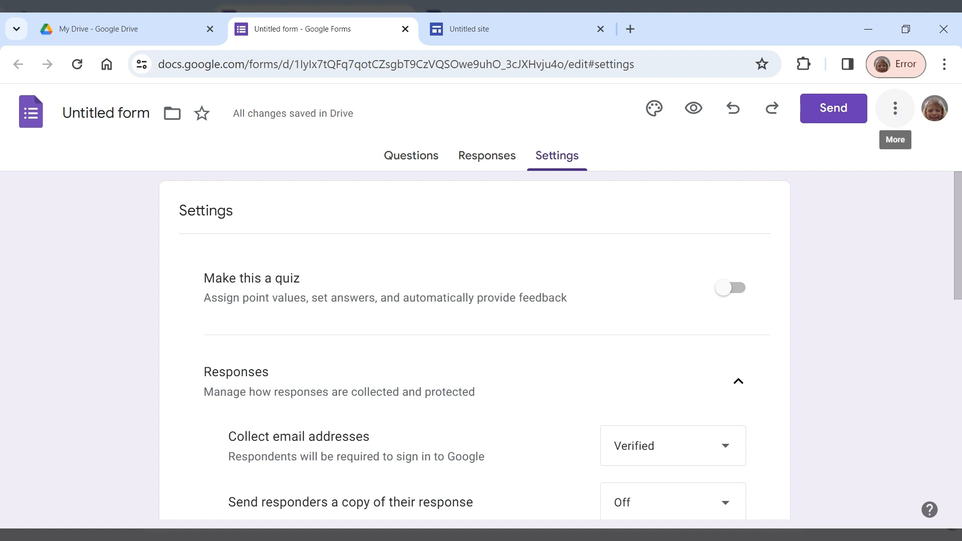
pyautogui.click(896, 111)
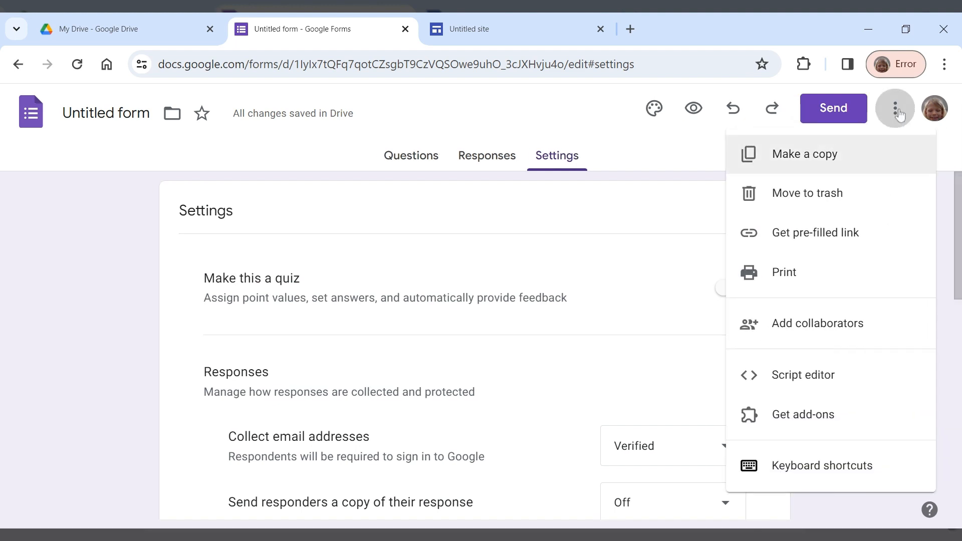
pyautogui.click(896, 110)
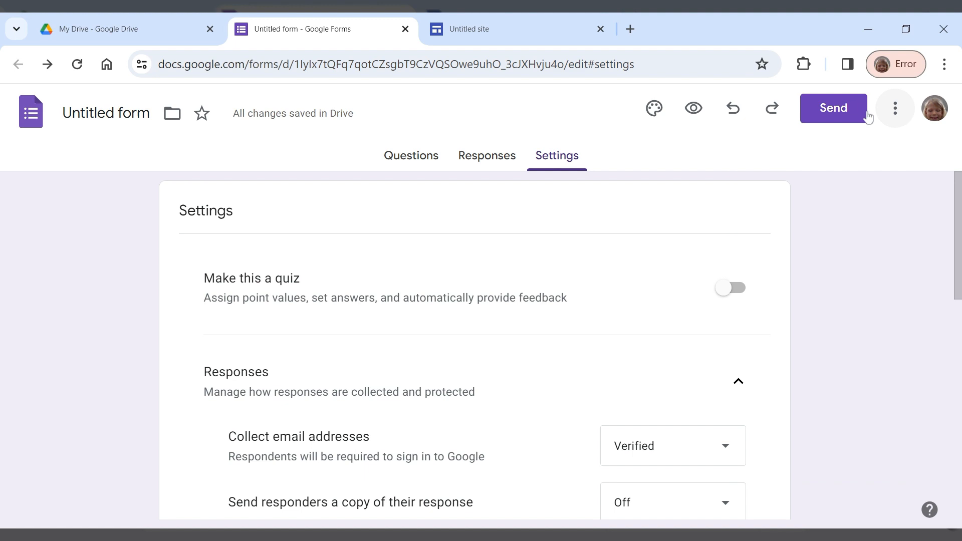
# View the form's shareable link in the sending options, then close them without sending.
pyautogui.click(810, 112)
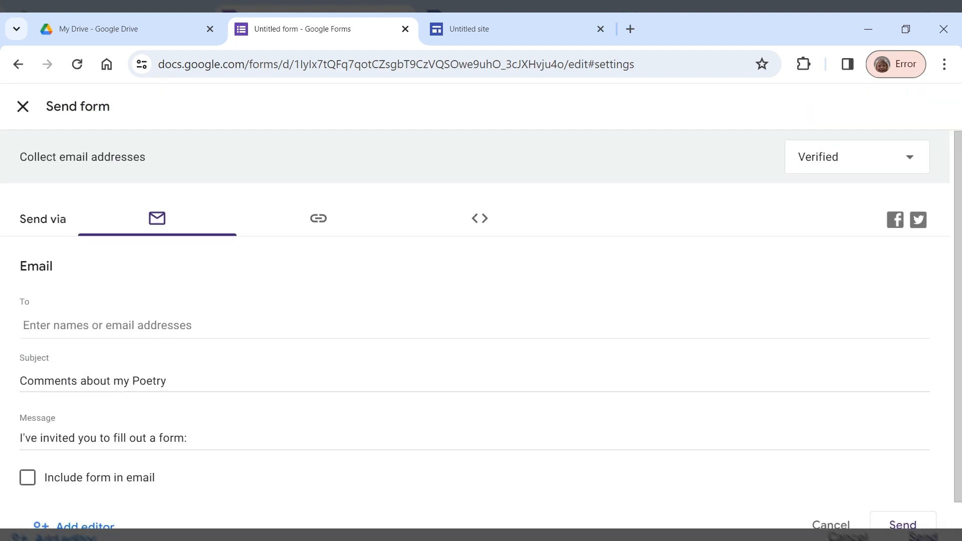
pyautogui.click(303, 227)
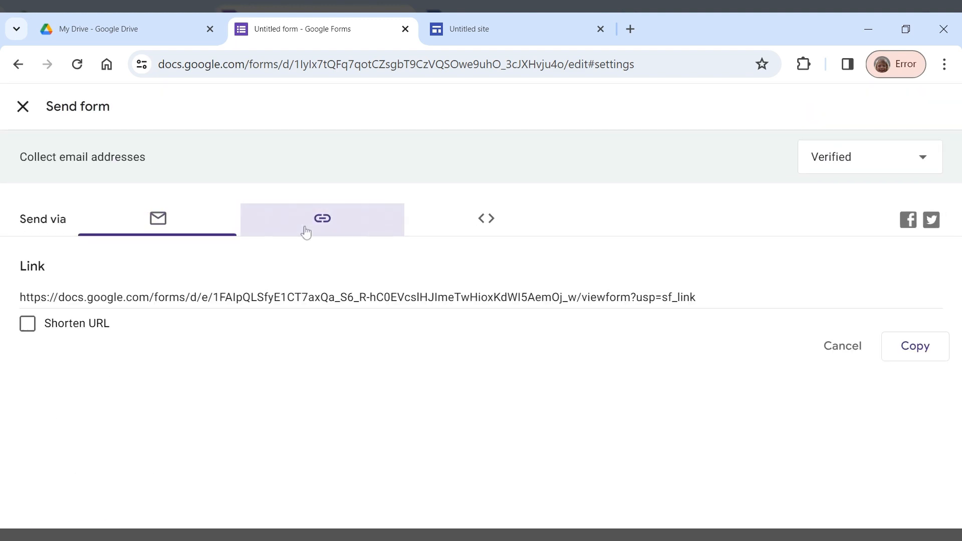
pyautogui.click(239, 309)
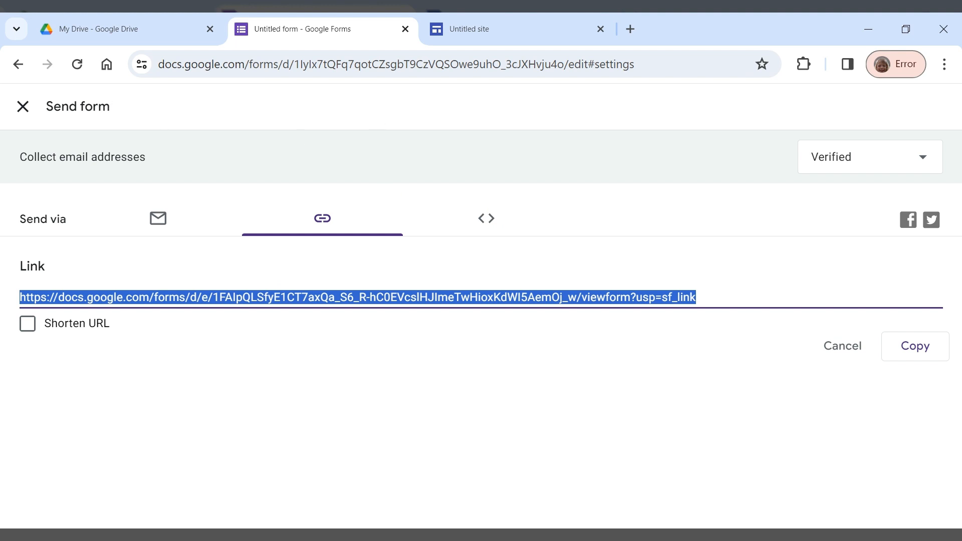
pyautogui.click(13, 110)
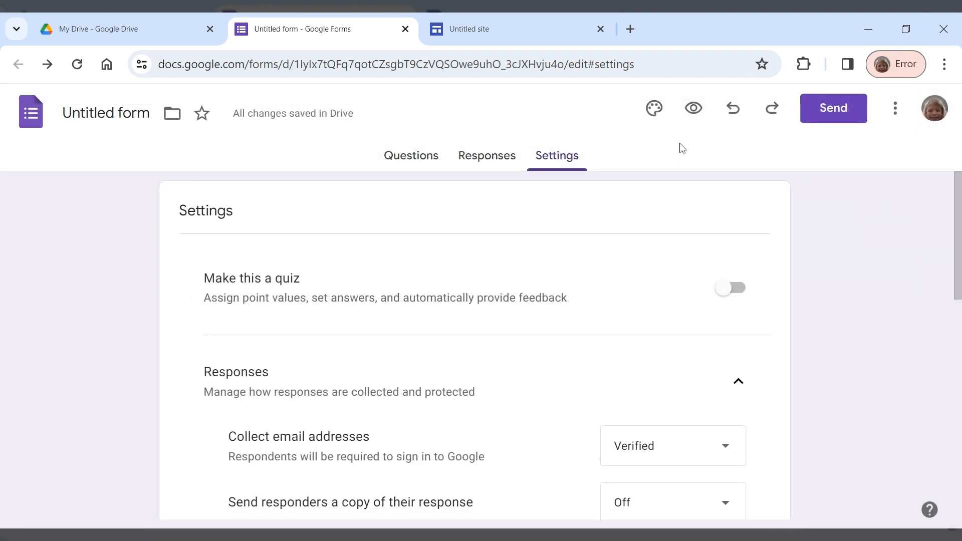
# Preview the form, agree to record the account's email with the response, and answer the name question with "Sample 2".
pyautogui.click(694, 110)
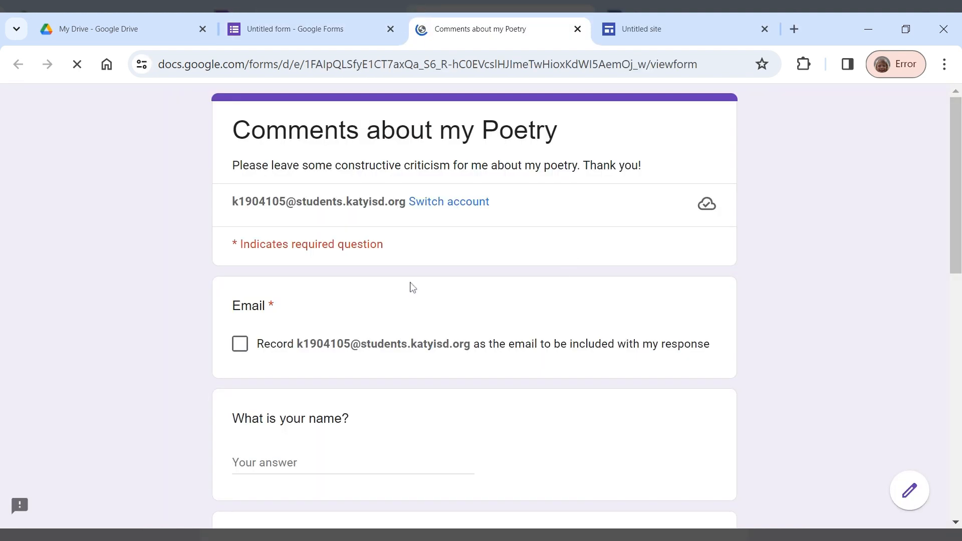
pyautogui.click(241, 346)
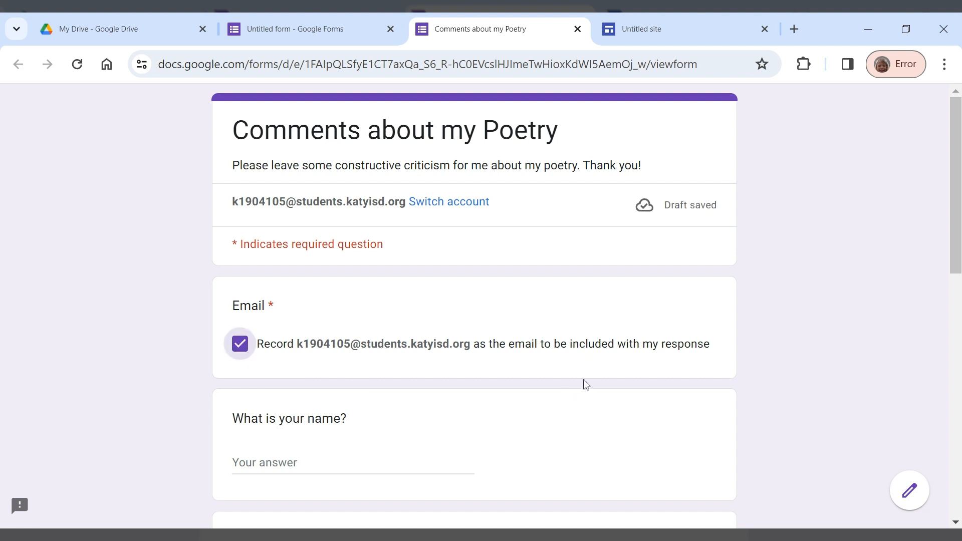
pyautogui.scroll(-2, 498, 390)
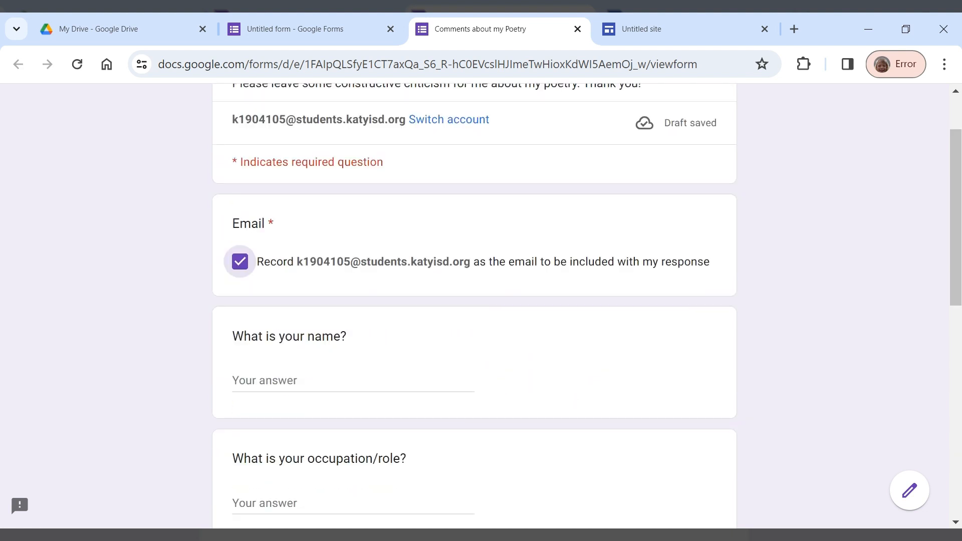
pyautogui.click(353, 383)
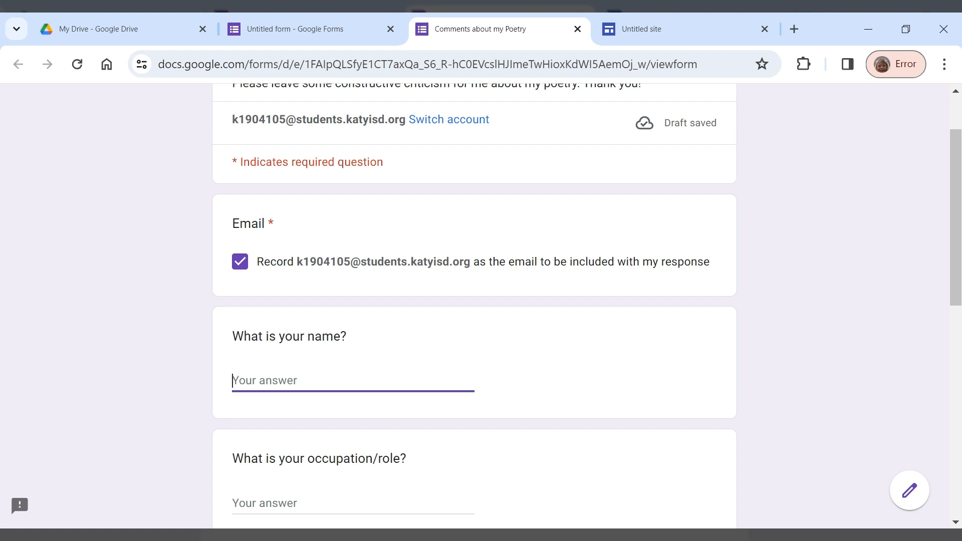
pyautogui.write('Sample 2')
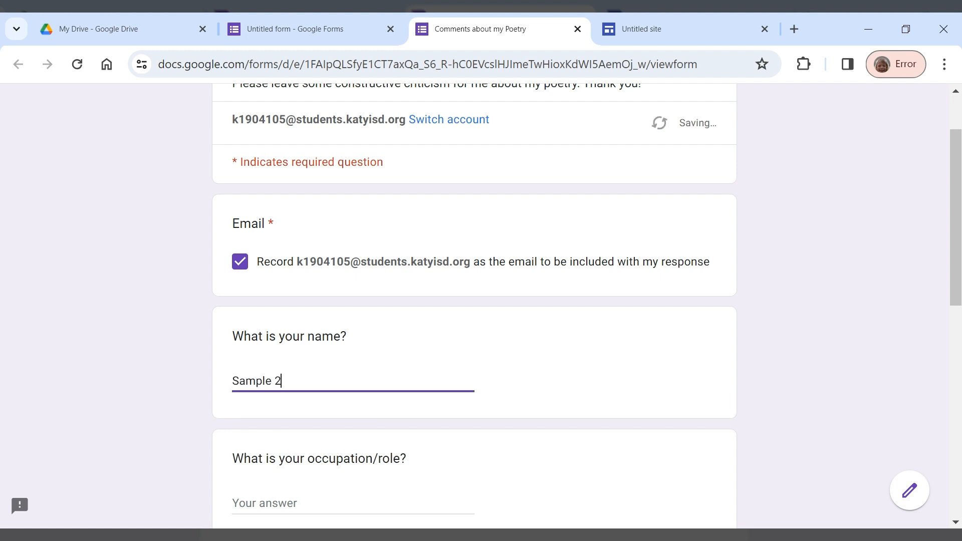
# Answer the occupation/role question with "Sample guy" and the most successful poem question with "Sample sunflowers".
pyautogui.scroll(-5, 428, 472)
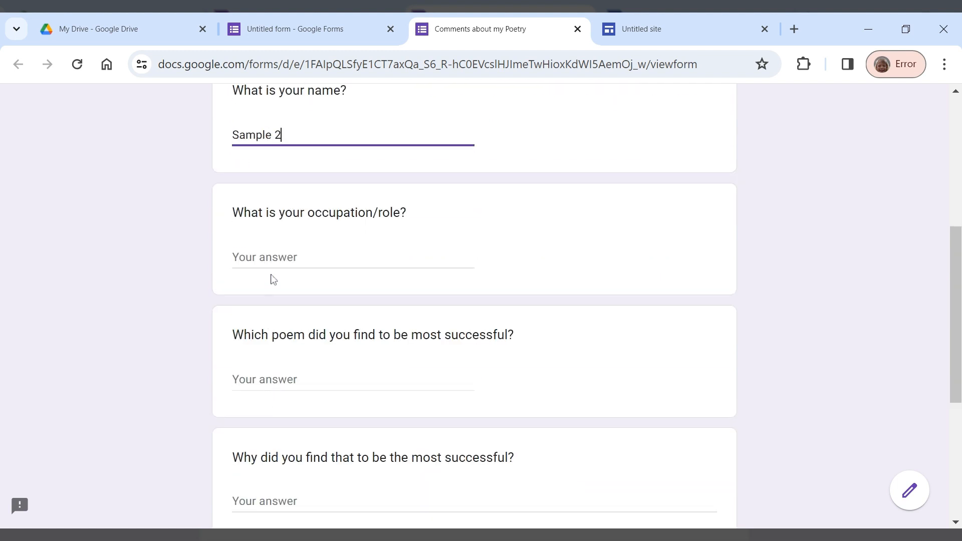
pyautogui.click(275, 257)
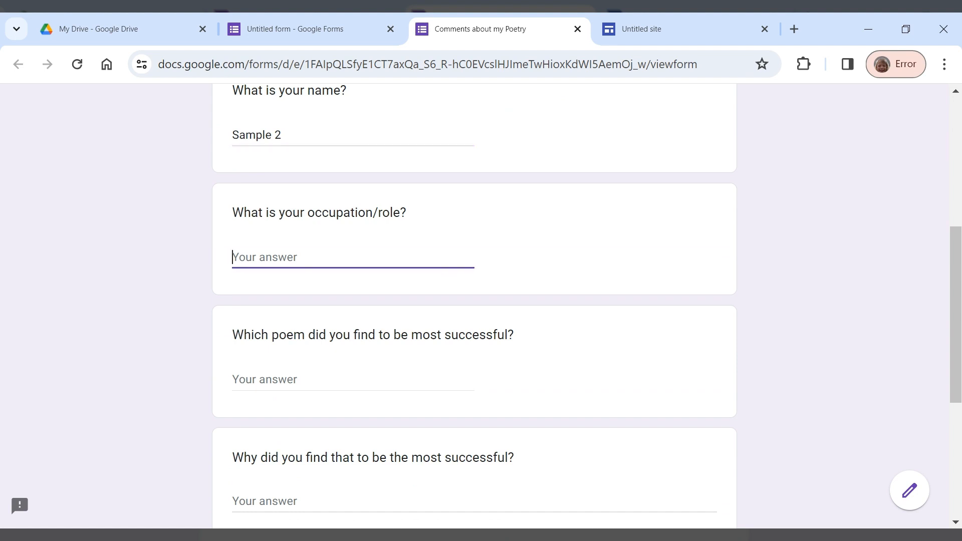
pyautogui.write('Sample guy')
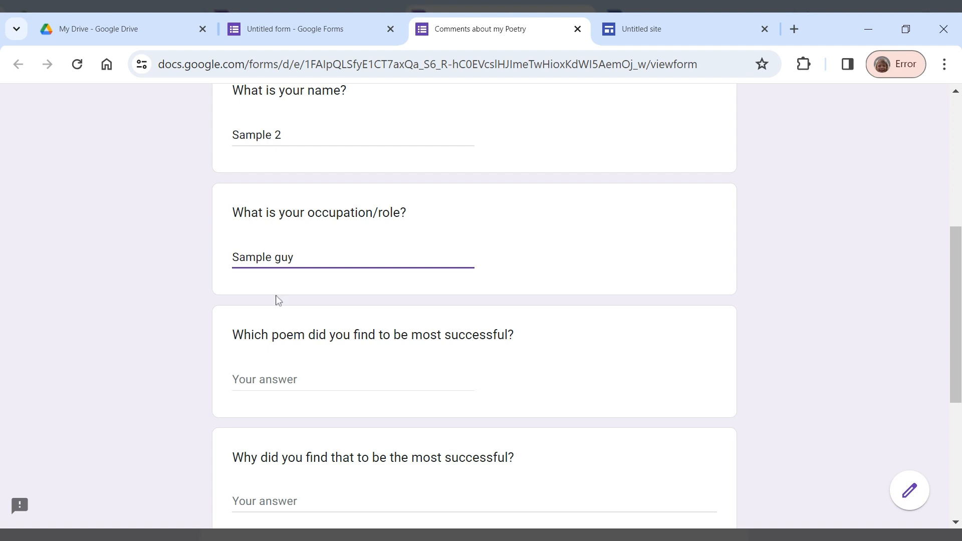
pyautogui.click(321, 380)
pyautogui.write('S')
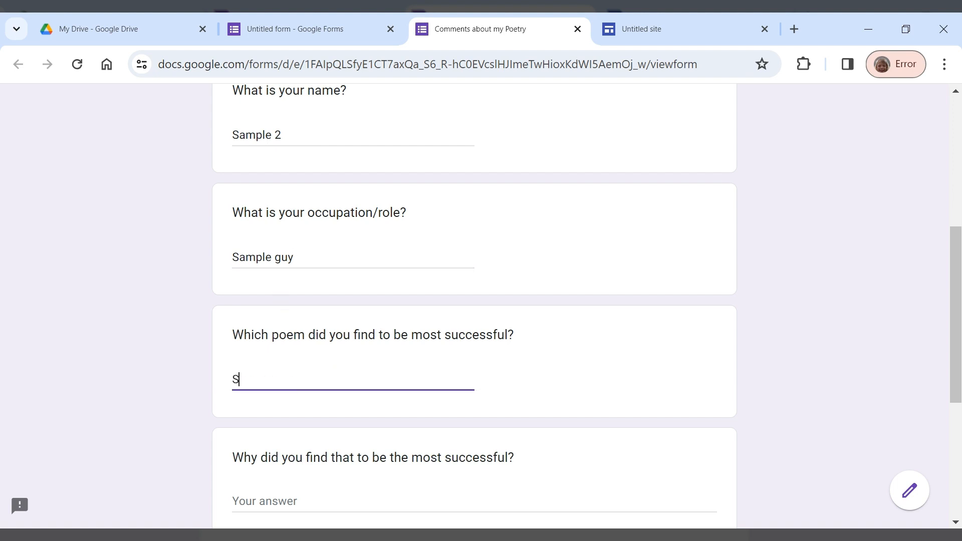
pyautogui.write('ample sunflowers')
# Enter "The part about the samples" as the reason and "Maybe spell "about" correctly" as other feedback, and submit the response.
pyautogui.scroll(-5, 346, 389)
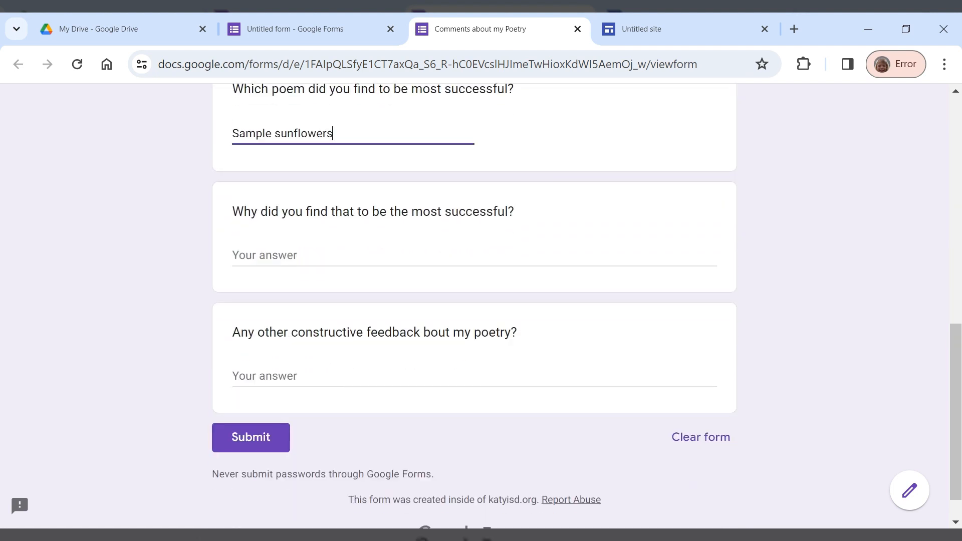
pyautogui.write('Th')
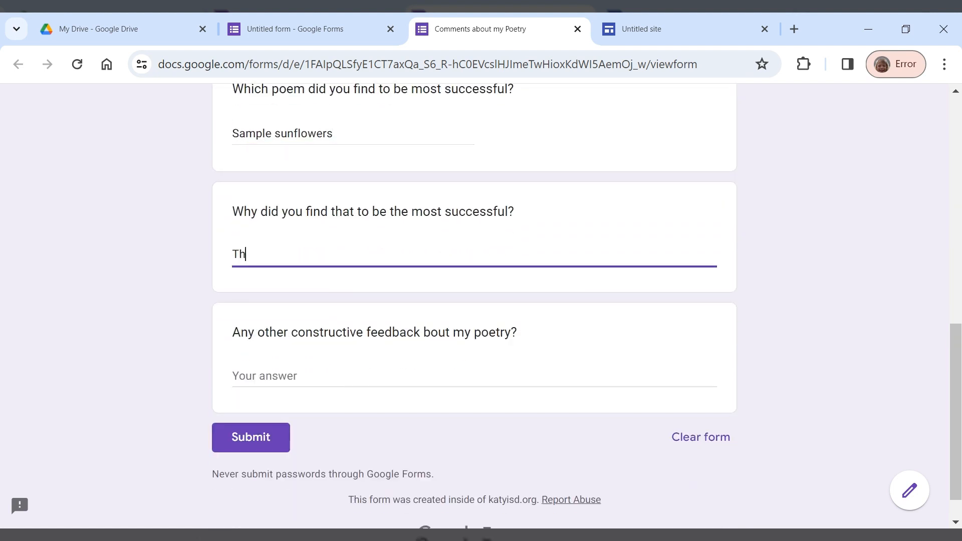
pyautogui.write('e part about the samples')
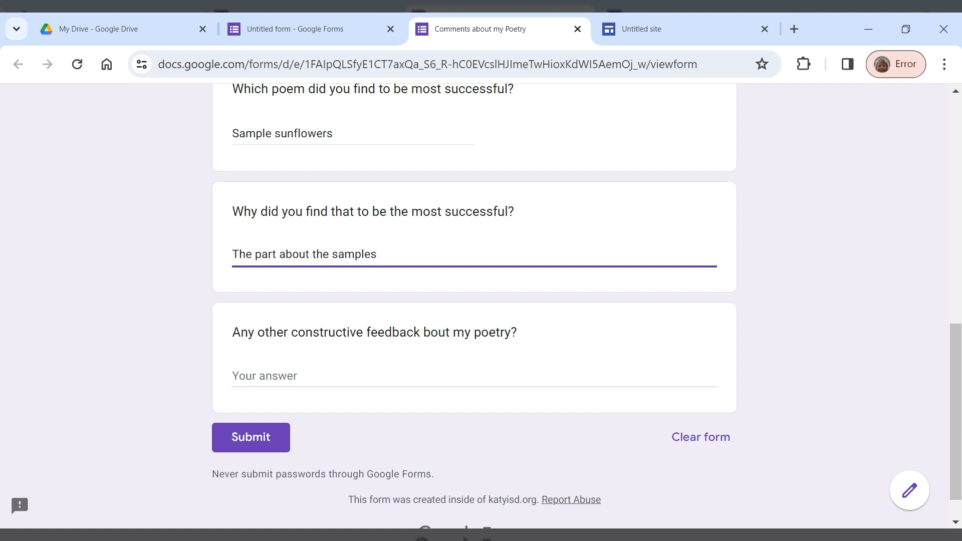
pyautogui.press('Tab')
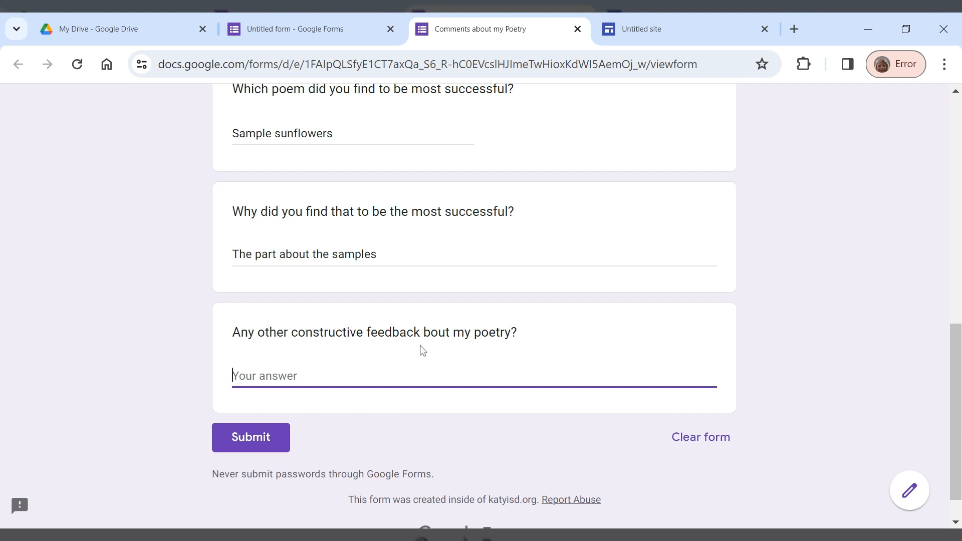
pyautogui.write('Maybe spell "ab')
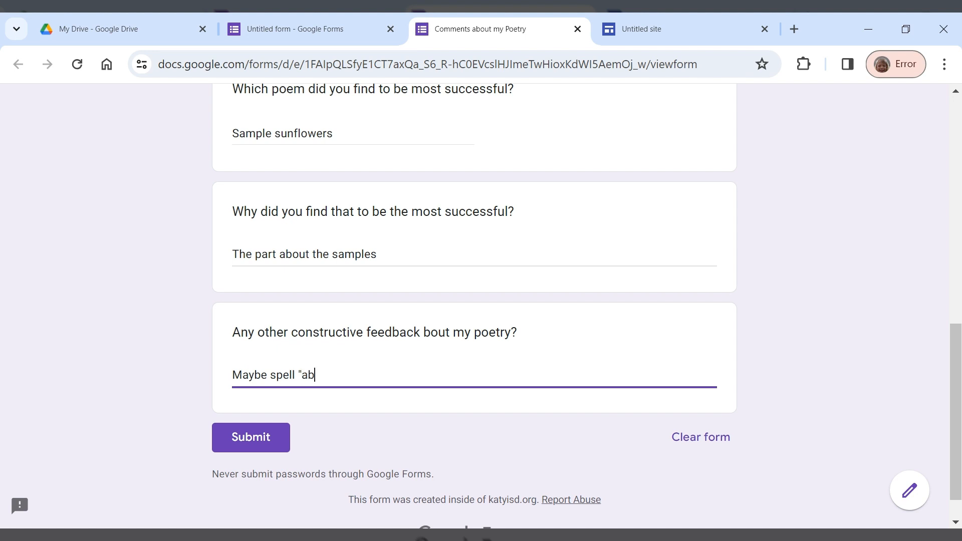
pyautogui.write('out" correctly')
pyautogui.click(281, 436)
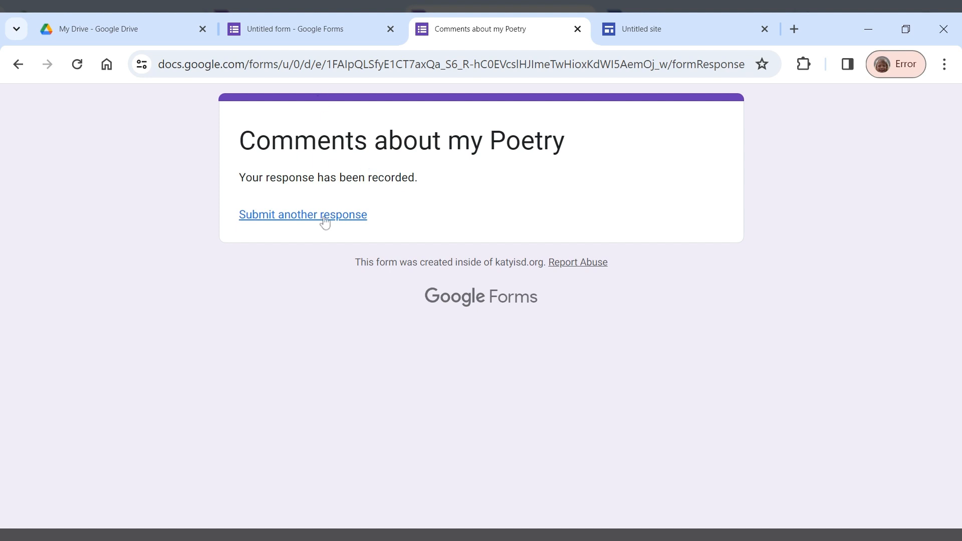
# Return to editing the form and correct "bout" to "about" in the last question on constructive feedback.
pyautogui.click(297, 31)
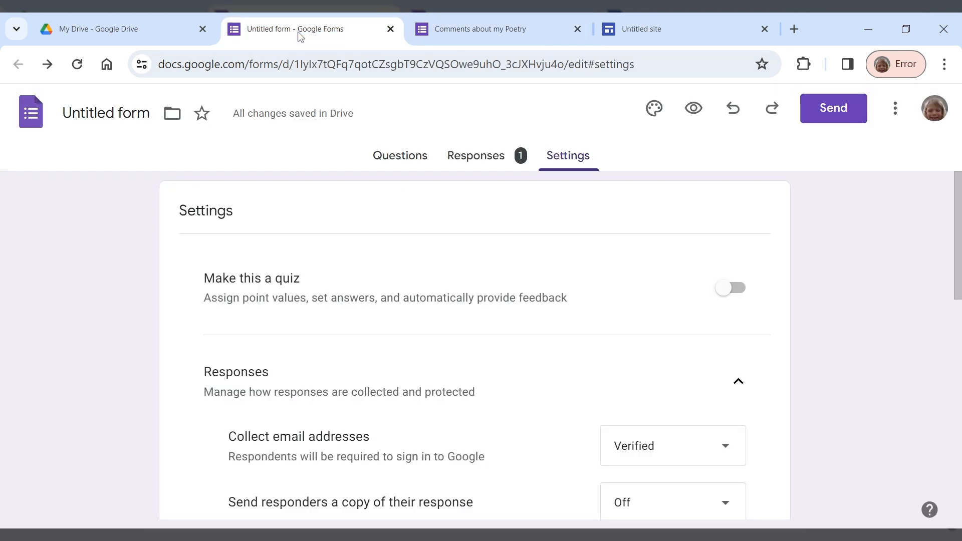
pyautogui.click(393, 167)
pyautogui.scroll(-10, 350, 423)
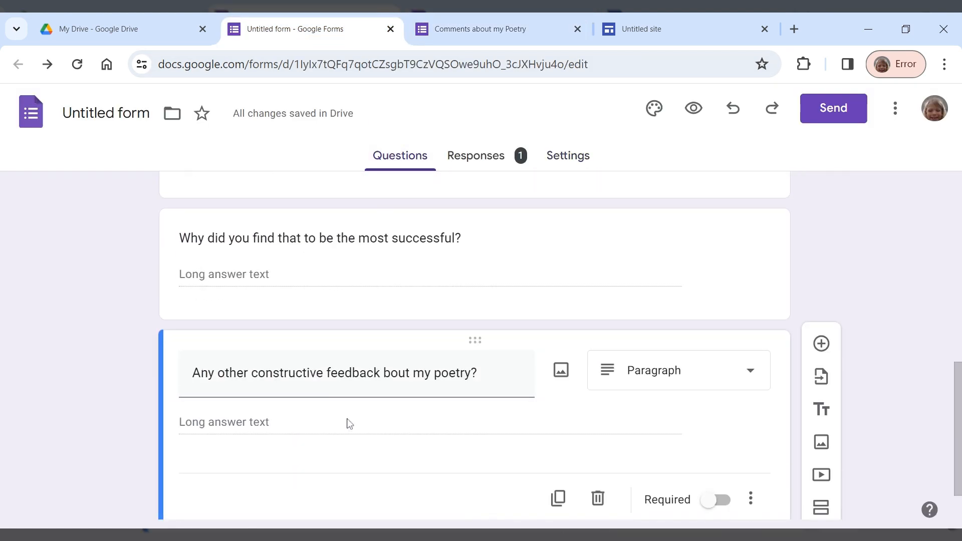
pyautogui.click(384, 372)
pyautogui.click(384, 373)
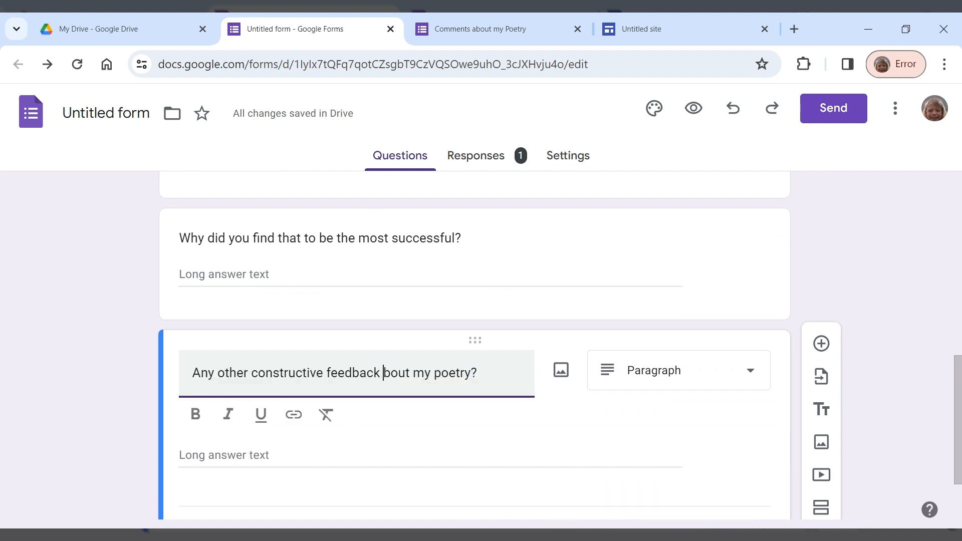
pyautogui.write('a')
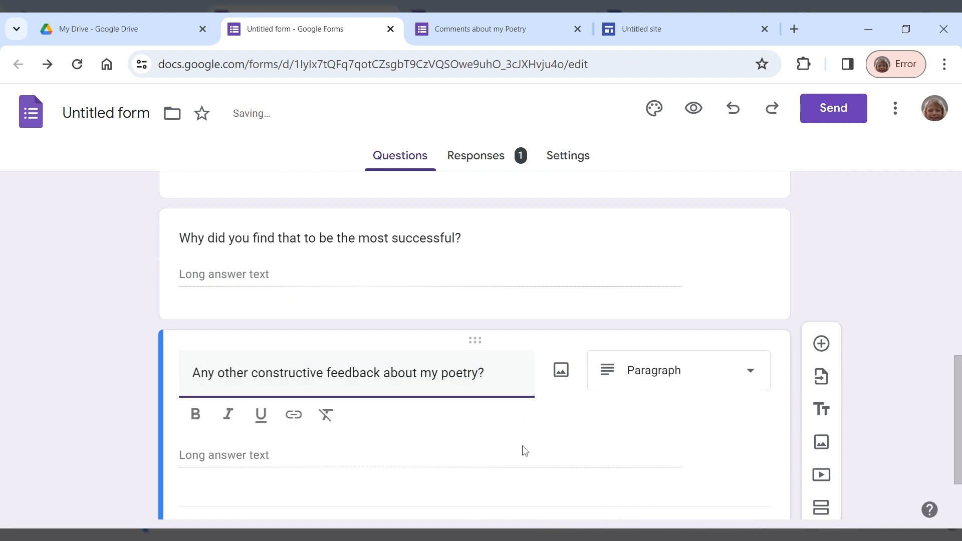
pyautogui.click(523, 450)
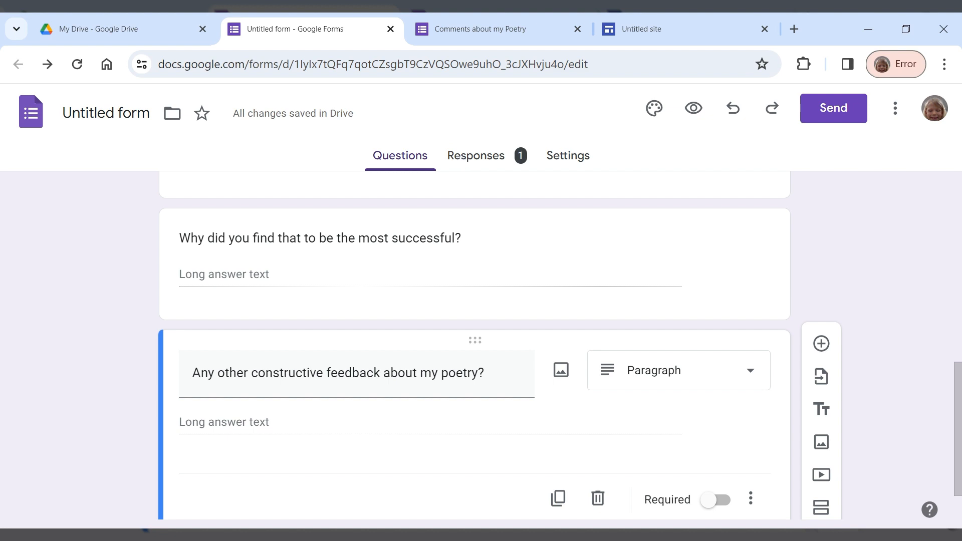
# Review the form's collected responses and link them to a new spreadsheet, dismissing the data extraction notice.
pyautogui.click(459, 159)
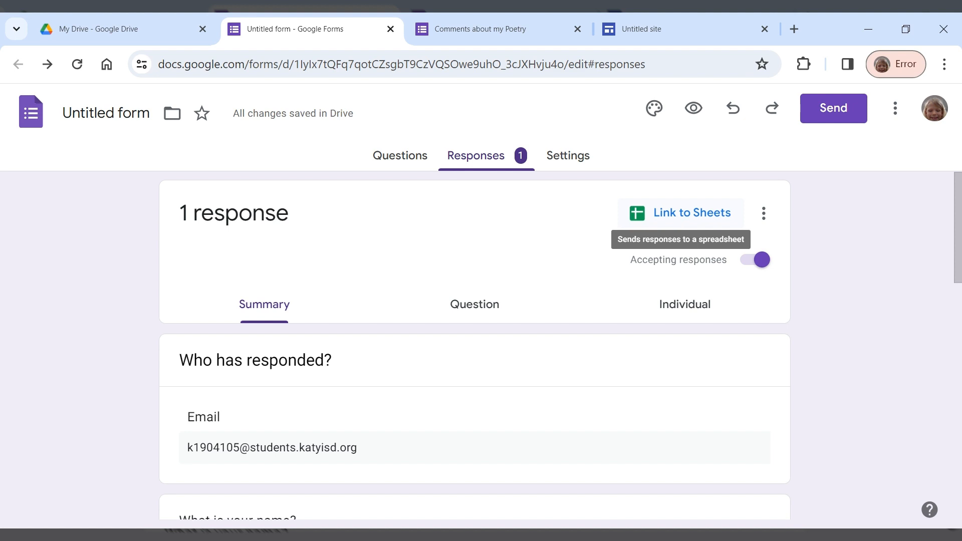
pyautogui.scroll(-15, 577, 341)
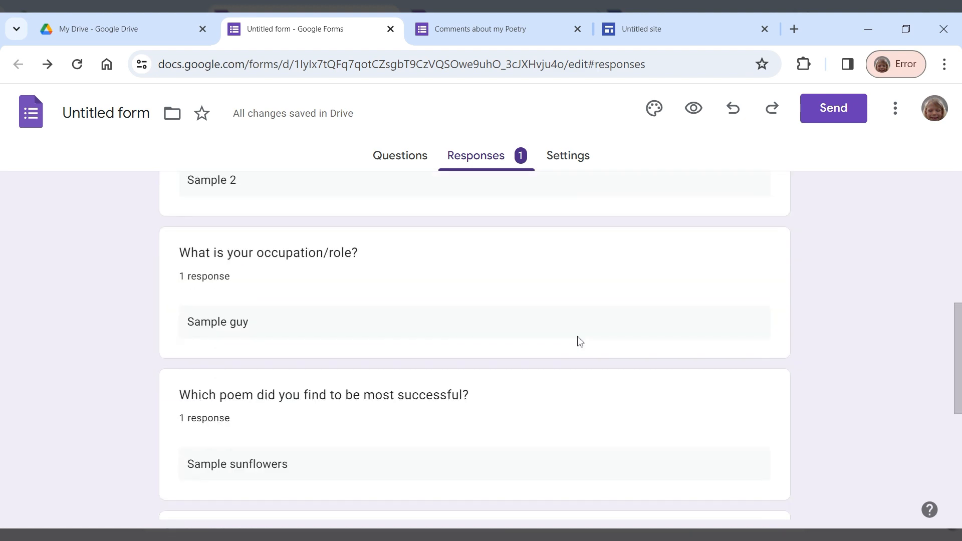
pyautogui.scroll(15, 577, 340)
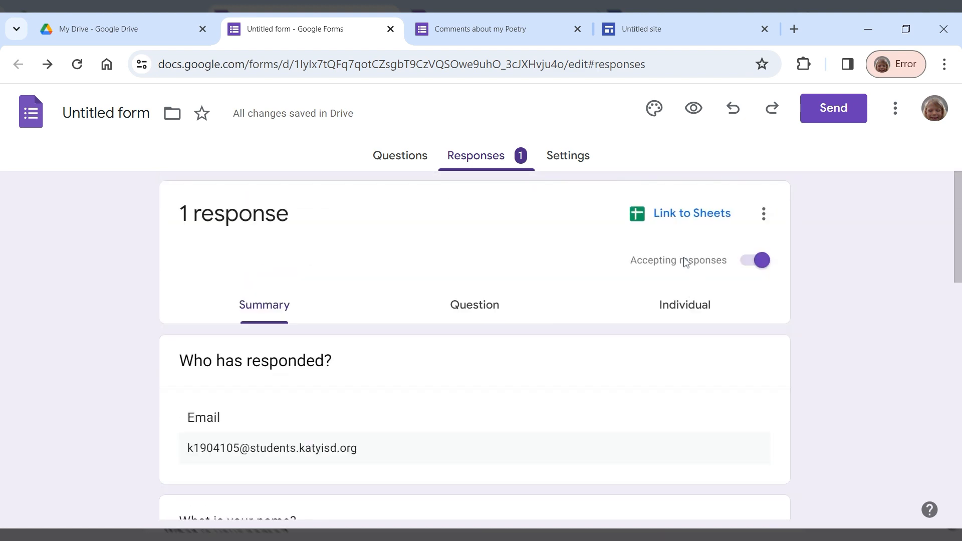
pyautogui.click(692, 221)
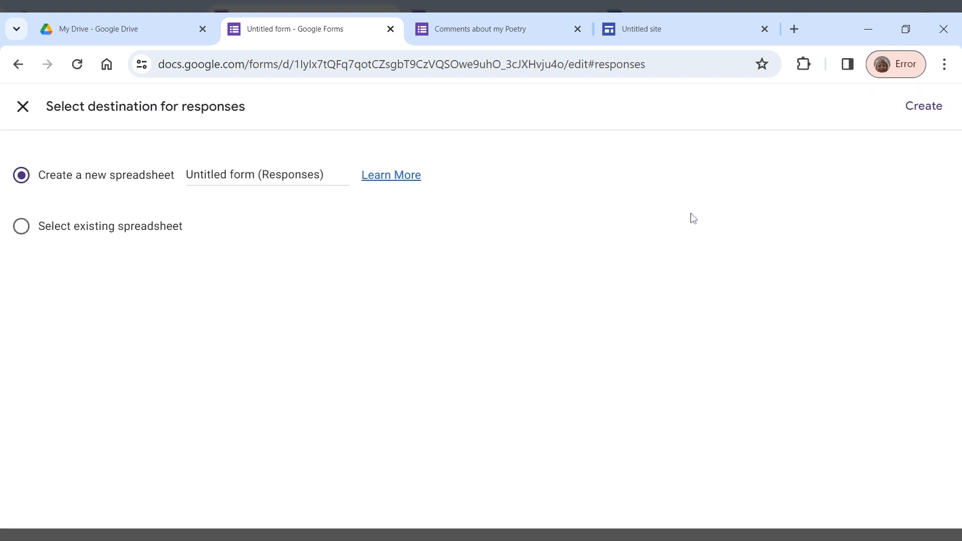
pyautogui.click(930, 115)
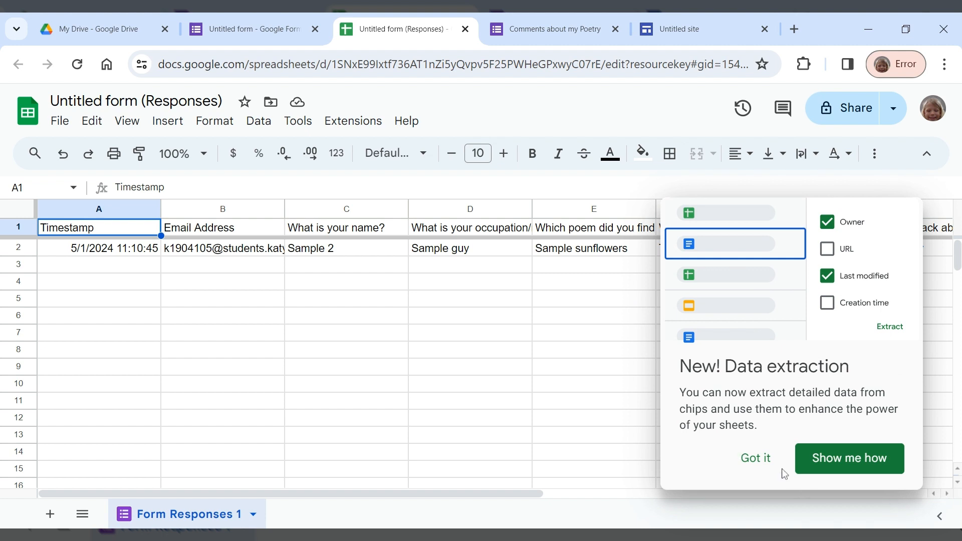
pyautogui.click(743, 465)
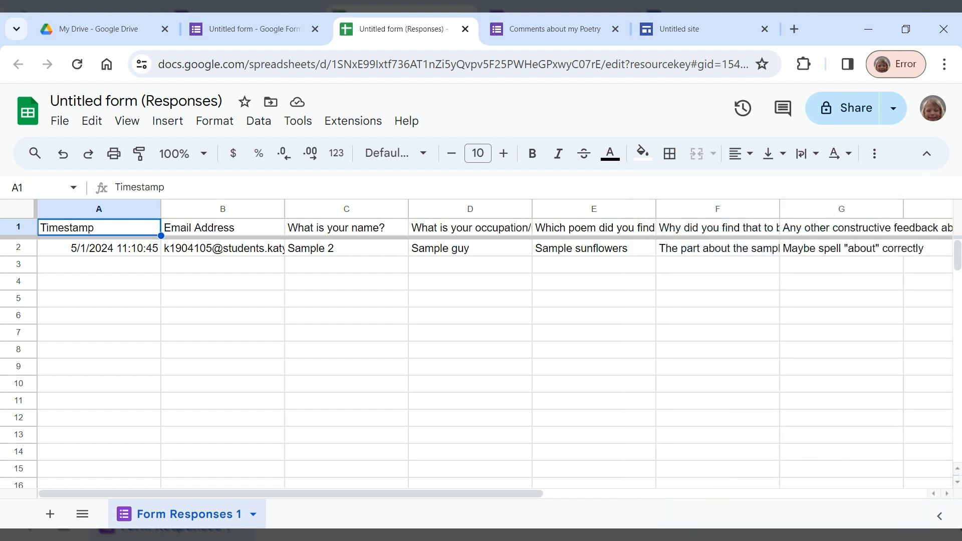
# Hide the Timestamp and Email Address columns (A and B) in the form responses sheet.
pyautogui.click(124, 213)
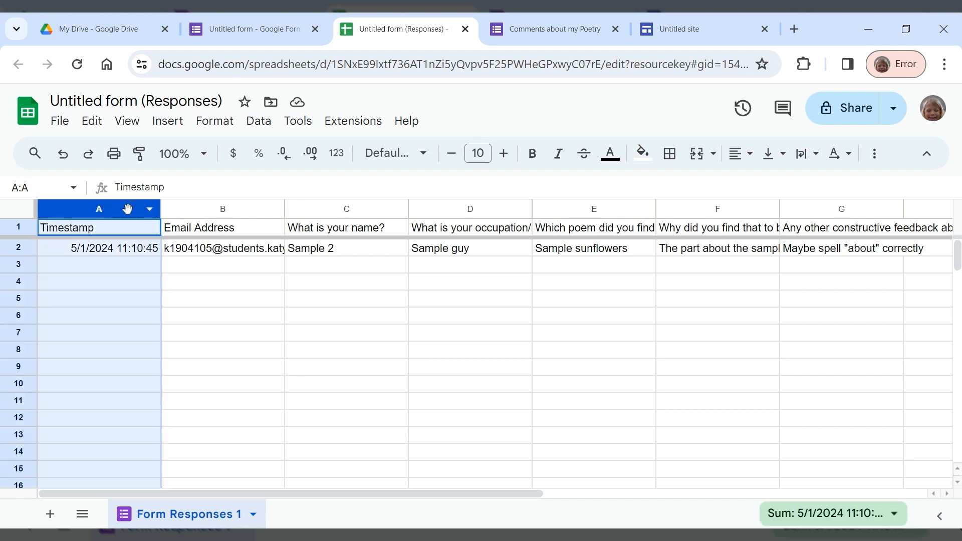
pyautogui.keyDown('shift'); pyautogui.click(193, 209); pyautogui.keyUp('shift')
pyautogui.rightClick(192, 208)
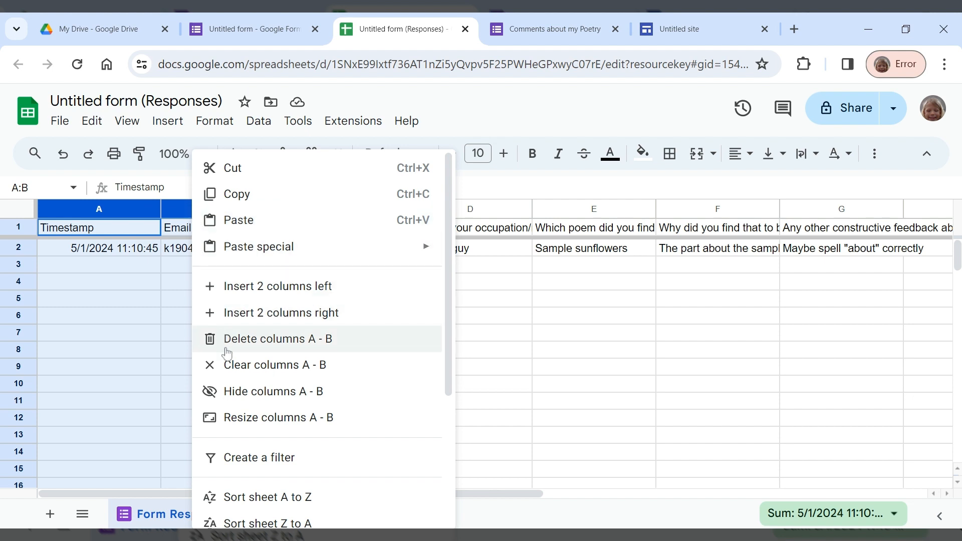
pyautogui.click(241, 398)
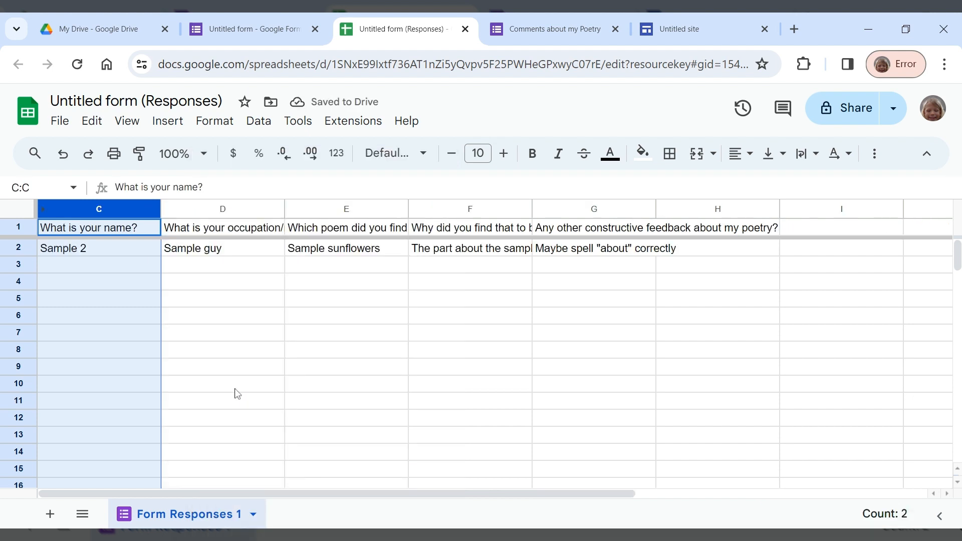
pyautogui.click(221, 320)
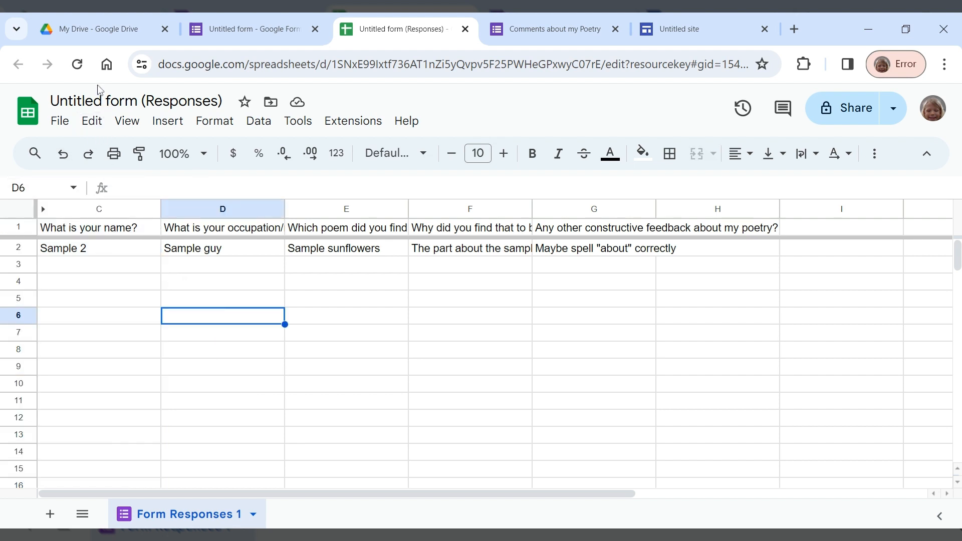
# Rename the responses spreadsheet as "Sheet sample".
pyautogui.click(93, 101)
pyautogui.hotkey('ctrl', 'a')
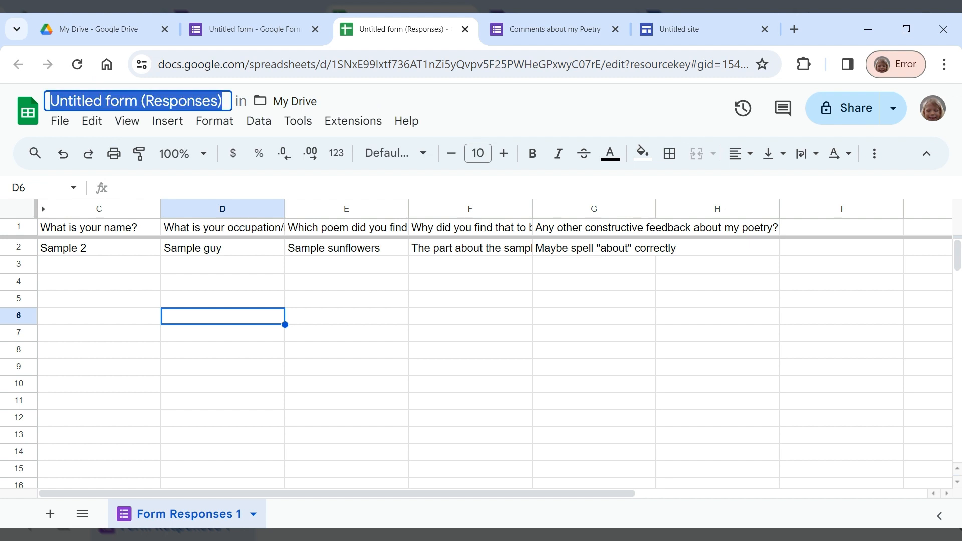
pyautogui.write('Shee')
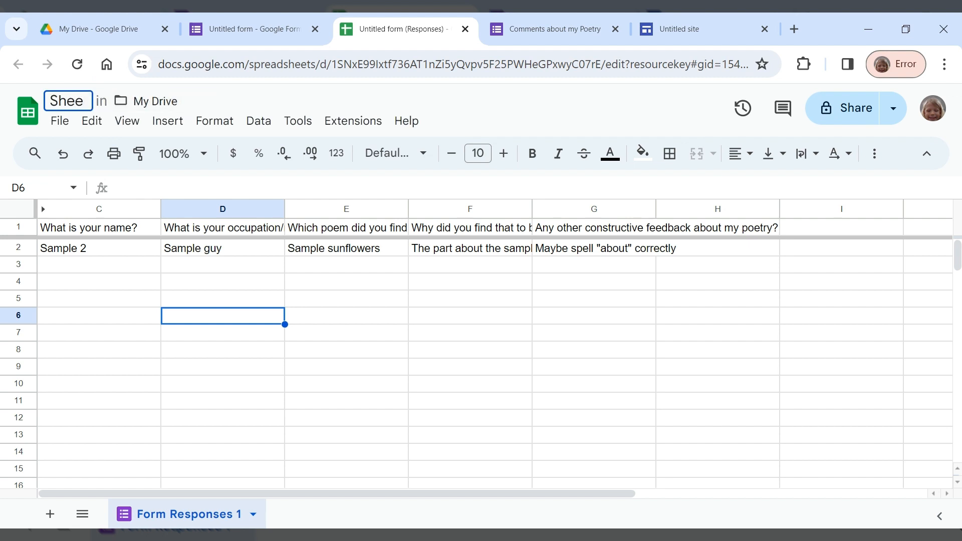
pyautogui.write('t sample')
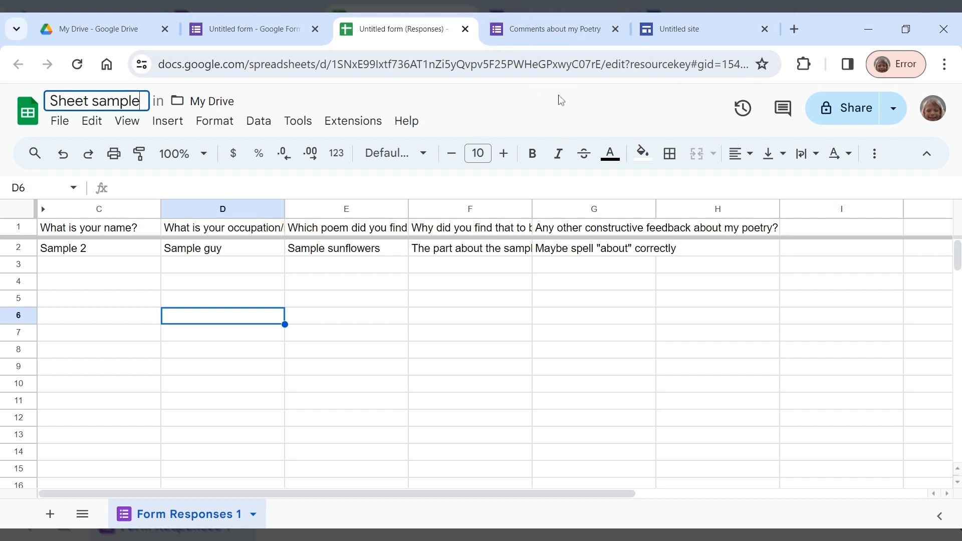
pyautogui.click(309, 301)
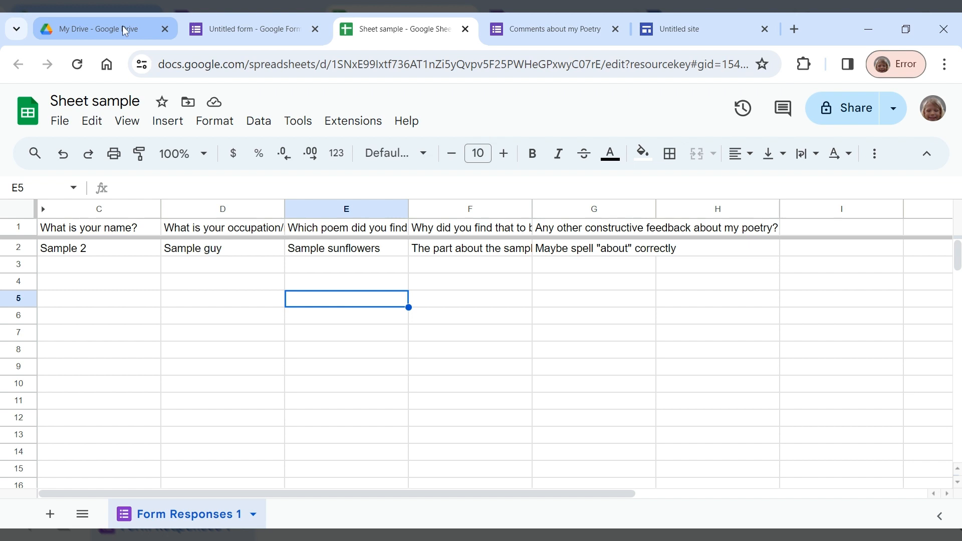
pyautogui.click(193, 284)
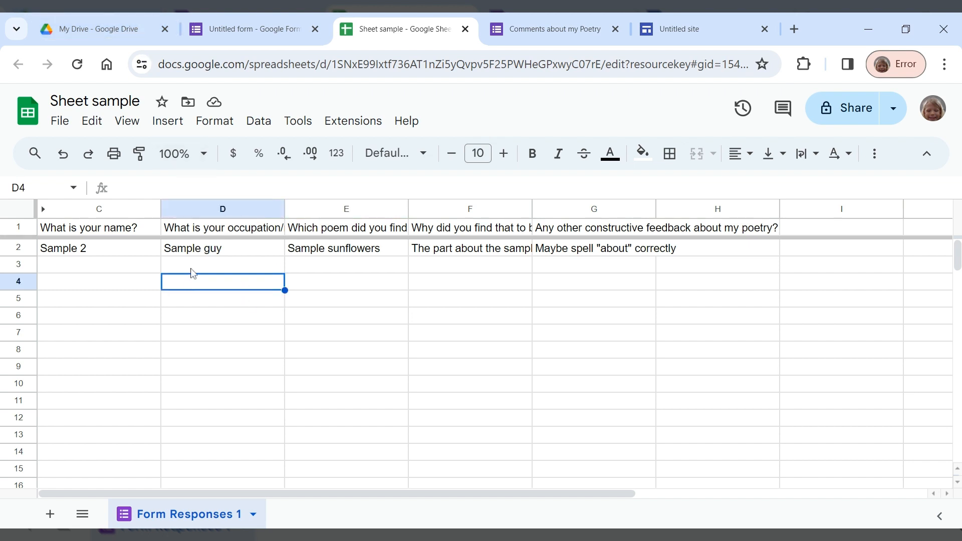
# Switch to Google Drive, create a new Google Sites site, and set its page title to "Sample 2".
pyautogui.click(116, 40)
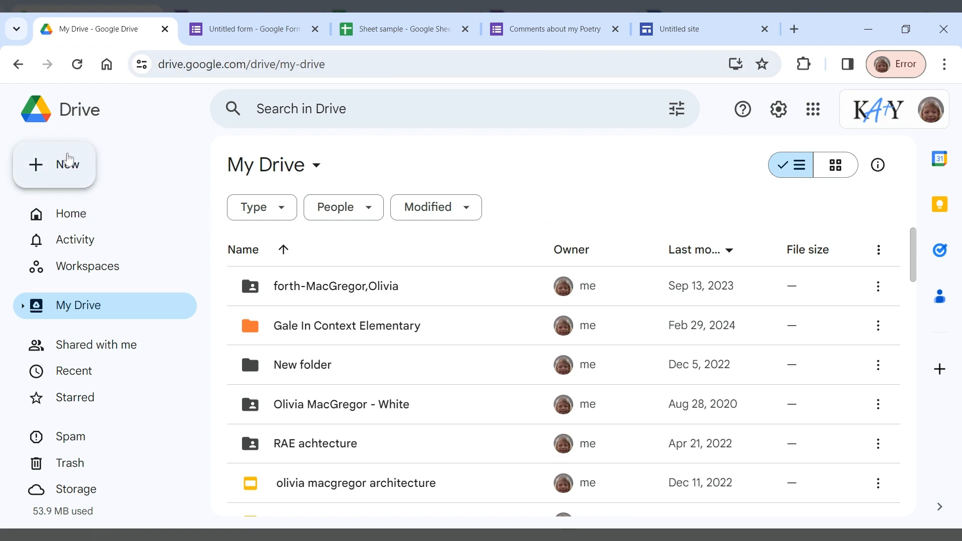
pyautogui.click(69, 159)
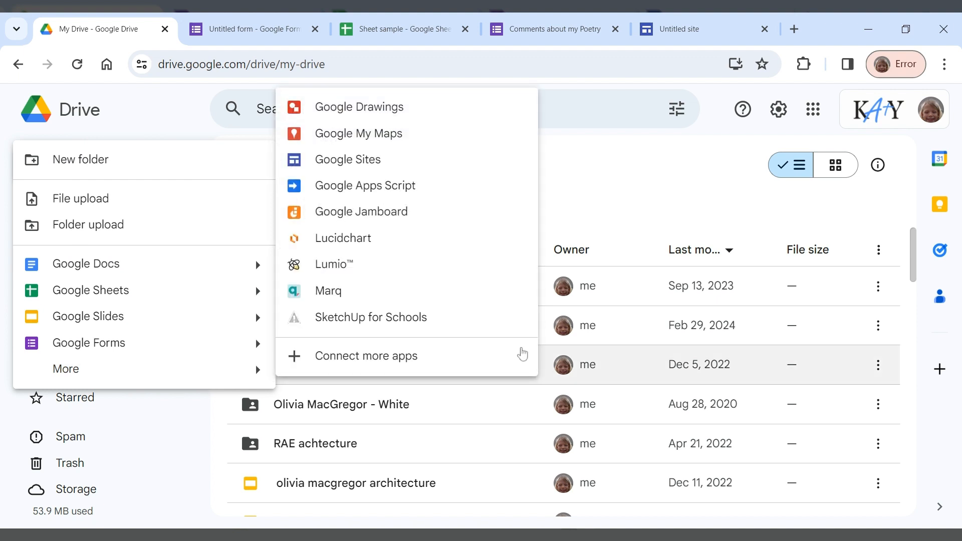
pyautogui.click(369, 160)
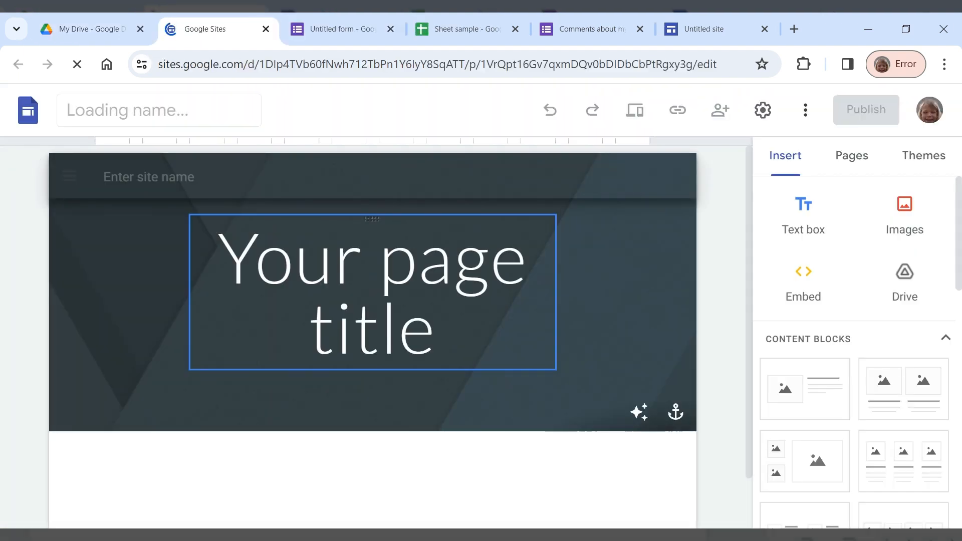
pyautogui.moveTo(444, 335); pyautogui.dragTo(195, 254)
pyautogui.write('Sample 2')
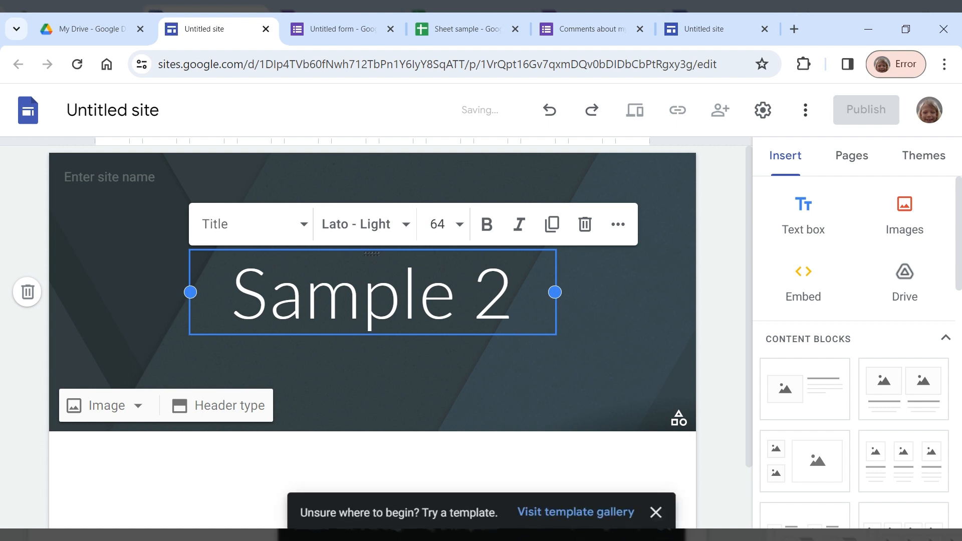
pyautogui.click(119, 455)
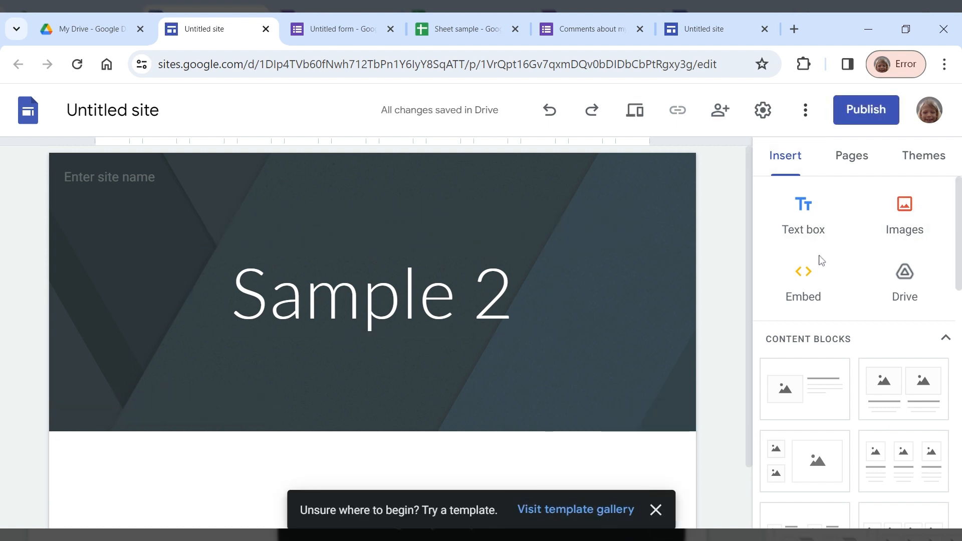
# Insert the untitled form headed "Comments about my Poetry" into the site page below the header.
pyautogui.scroll(-3, 811, 250)
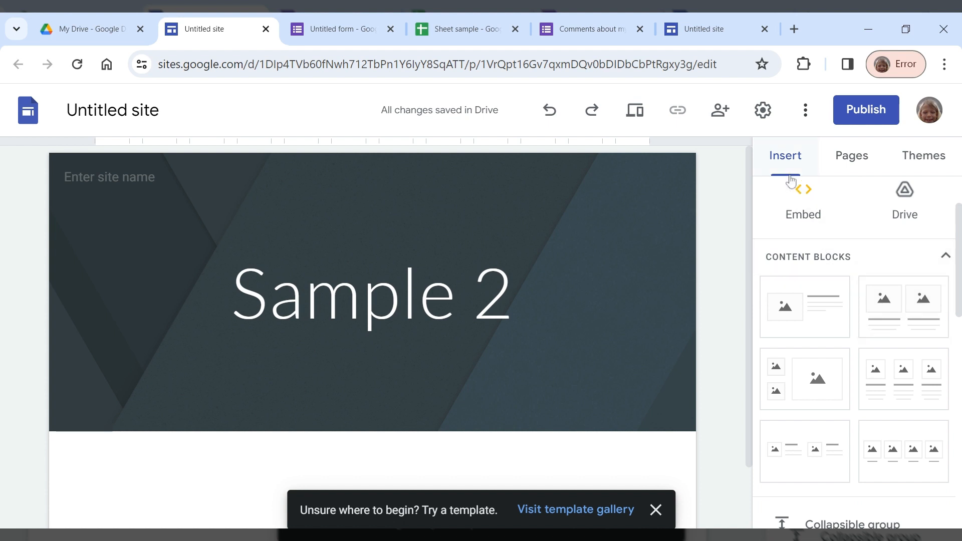
pyautogui.scroll(-6, 822, 331)
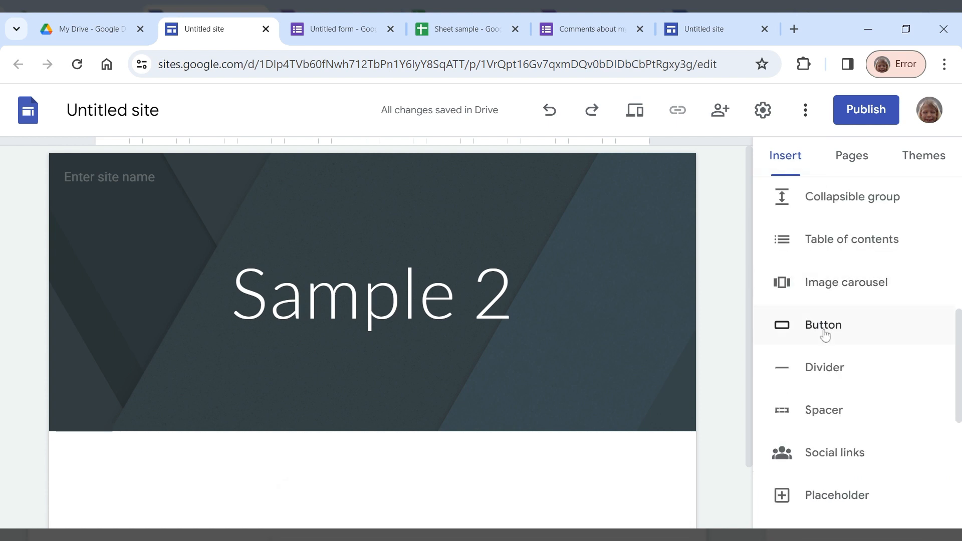
pyautogui.scroll(-3, 825, 335)
pyautogui.scroll(2, 825, 335)
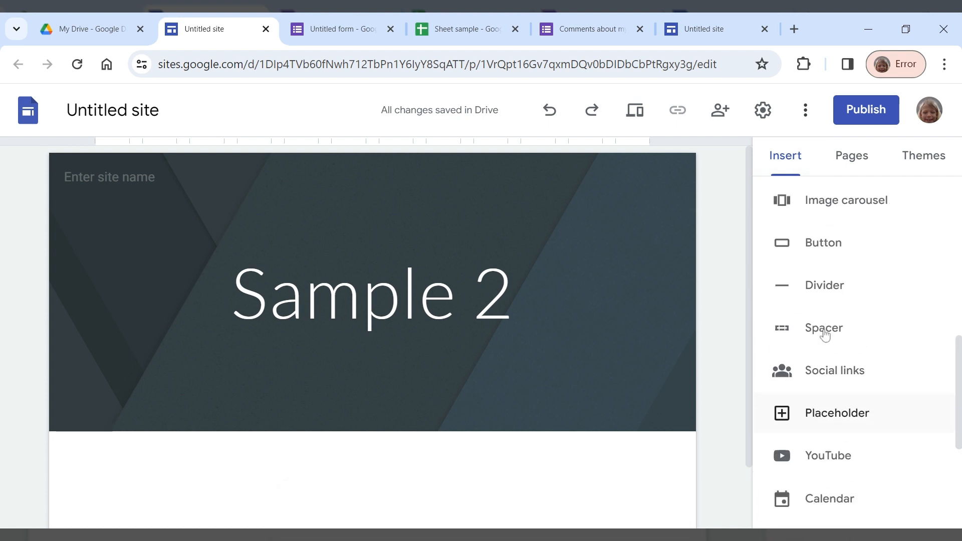
pyautogui.scroll(-2, 825, 334)
pyautogui.scroll(5, 825, 335)
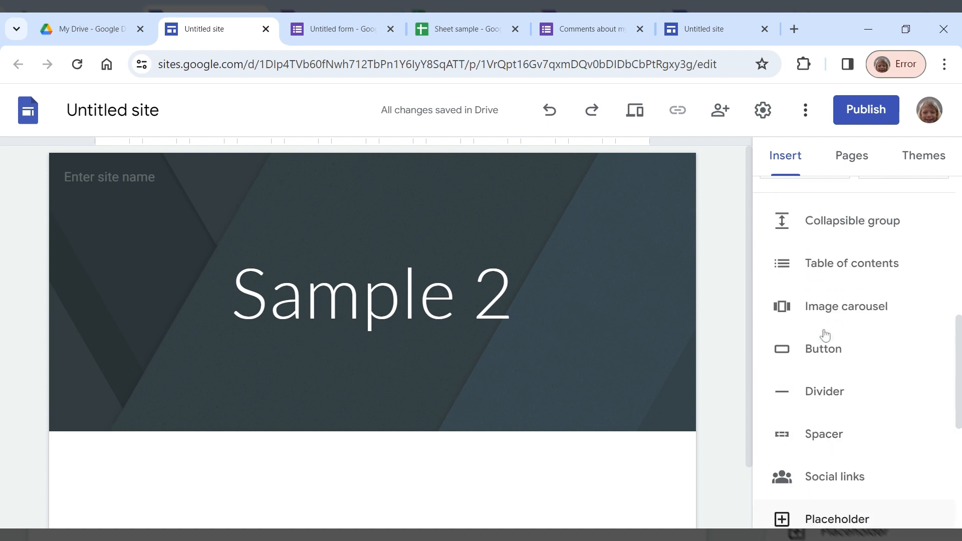
pyautogui.scroll(3, 818, 333)
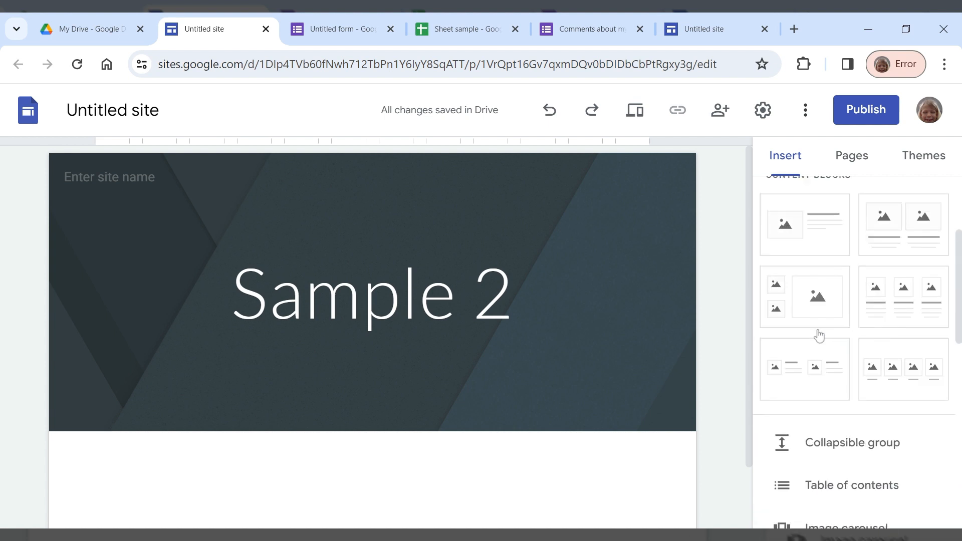
pyautogui.scroll(-6, 818, 333)
pyautogui.scroll(-5, 819, 342)
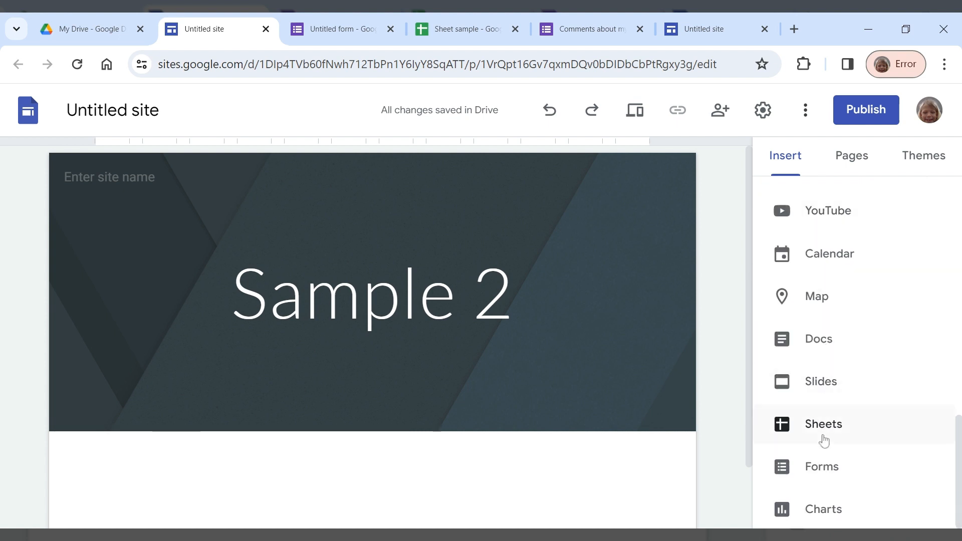
pyautogui.click(825, 466)
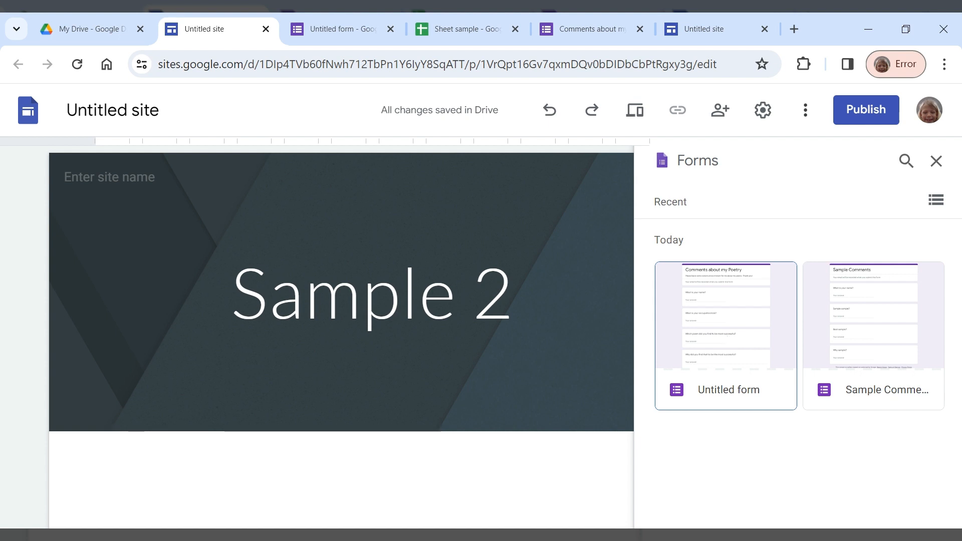
pyautogui.click(729, 341)
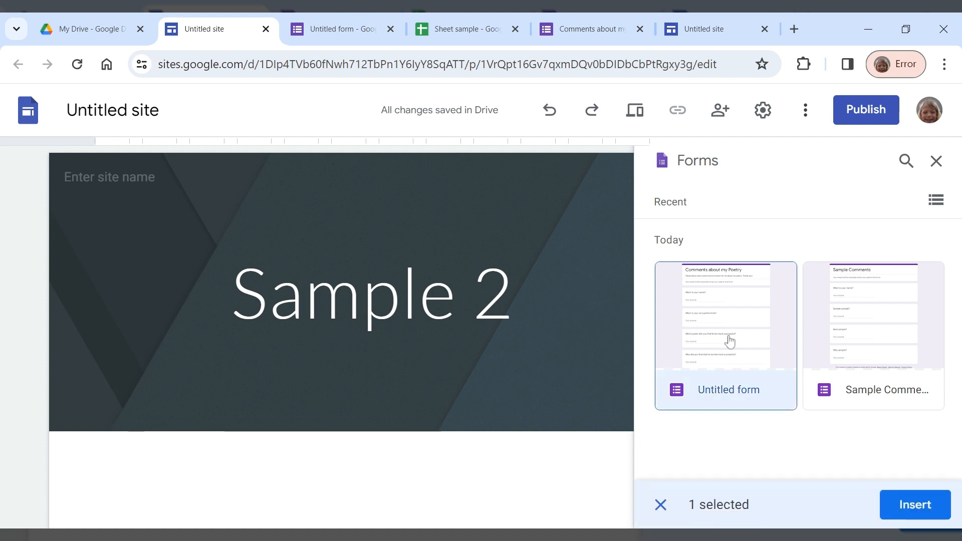
pyautogui.click(931, 506)
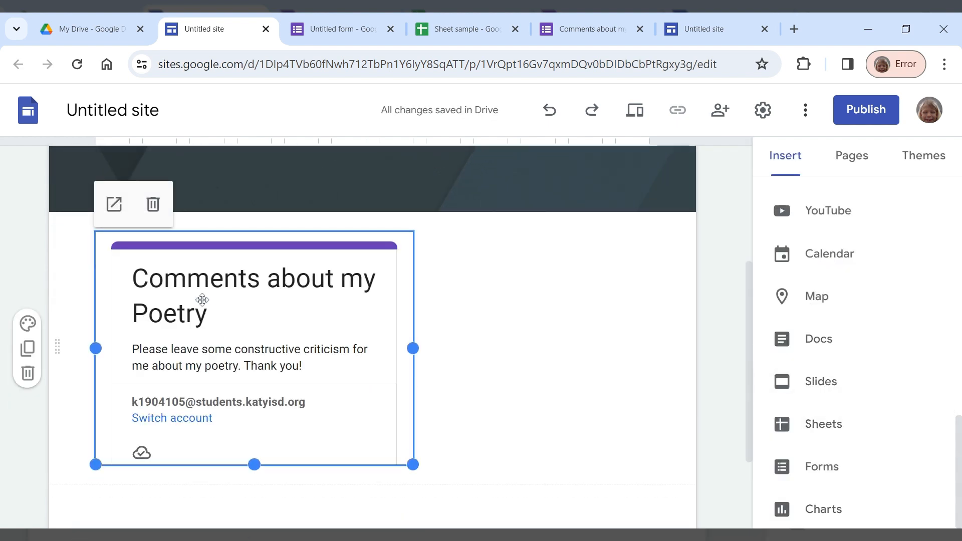
pyautogui.scroll(-1, 223, 335)
pyautogui.scroll(-1, 223, 335)
pyautogui.scroll(3, 348, 336)
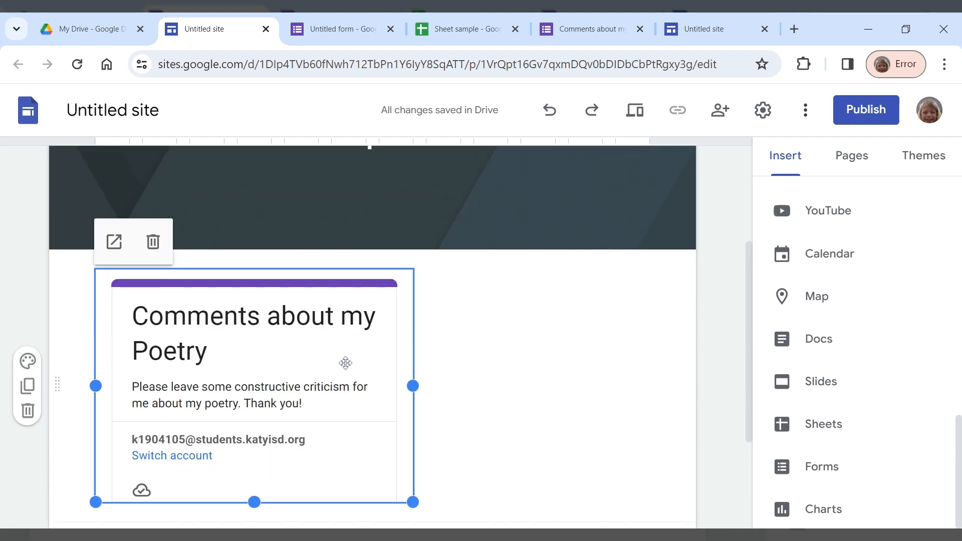
pyautogui.scroll(-2, 537, 434)
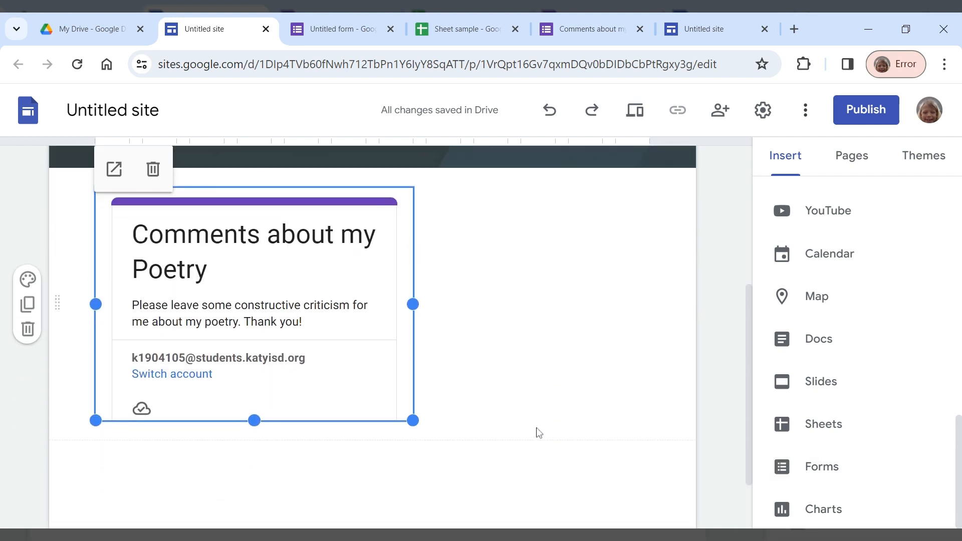
pyautogui.click(311, 466)
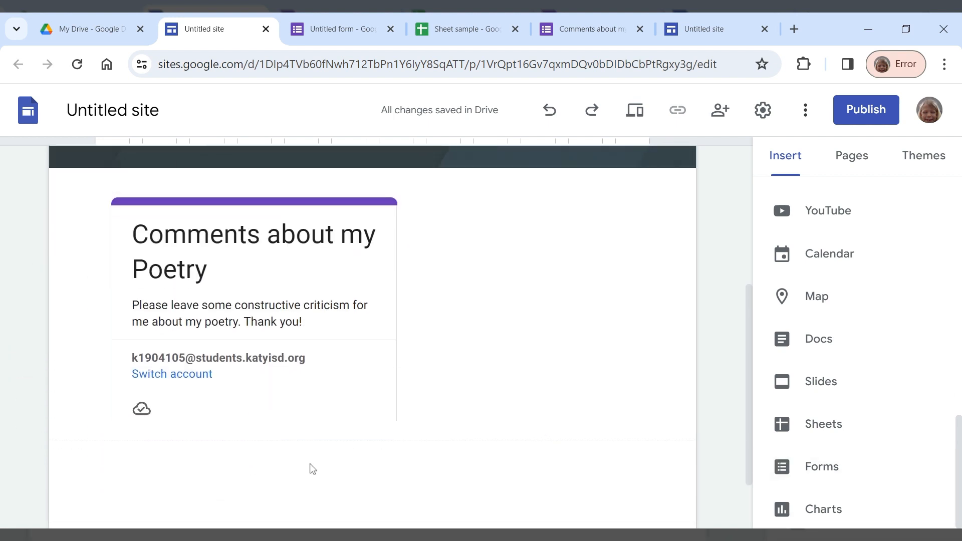
# Insert the "Sheet sample" spreadsheet into the site page below the embedded form.
pyautogui.scroll(-1, 731, 445)
pyautogui.scroll(-2, 731, 444)
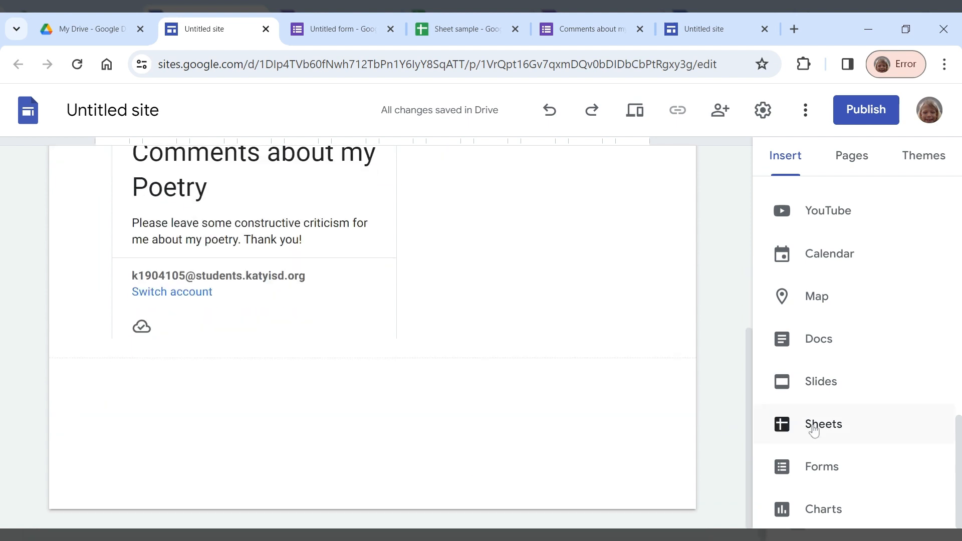
pyautogui.click(813, 426)
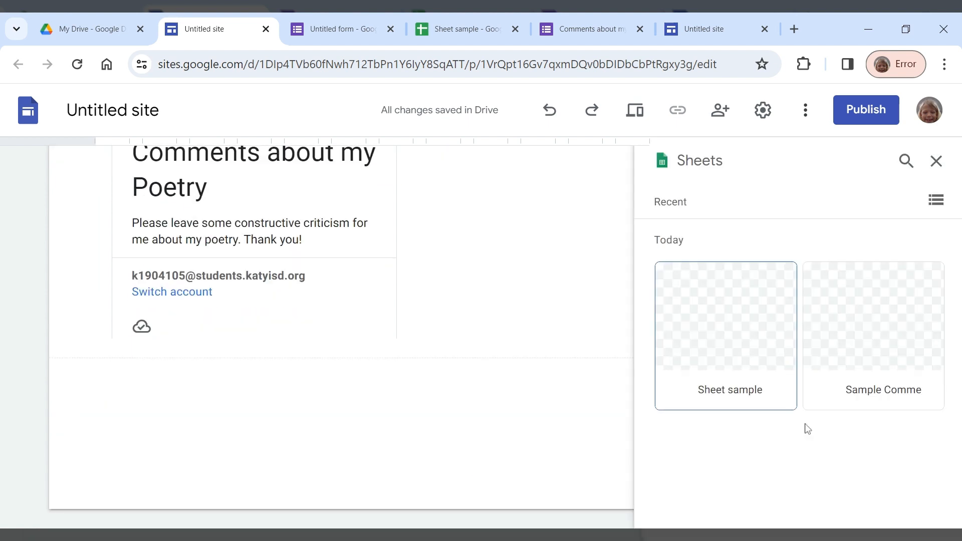
pyautogui.click(702, 328)
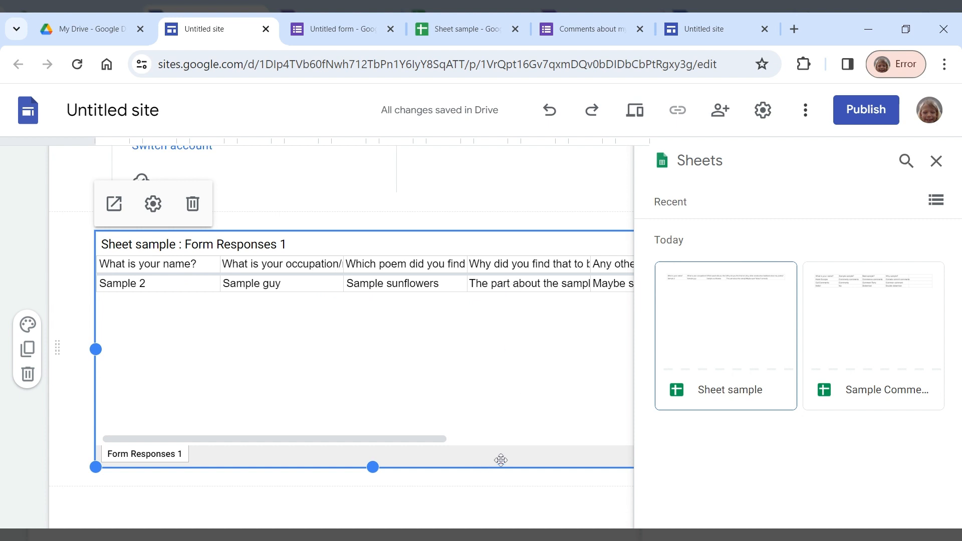
pyautogui.click(935, 161)
pyautogui.click(413, 501)
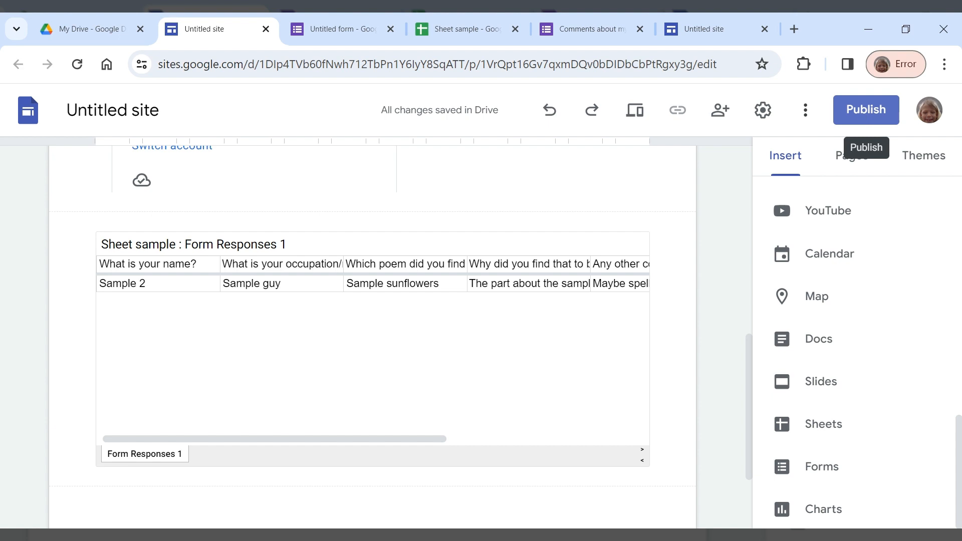
# Publish the site with "sample2-yay" as its web address.
pyautogui.click(863, 113)
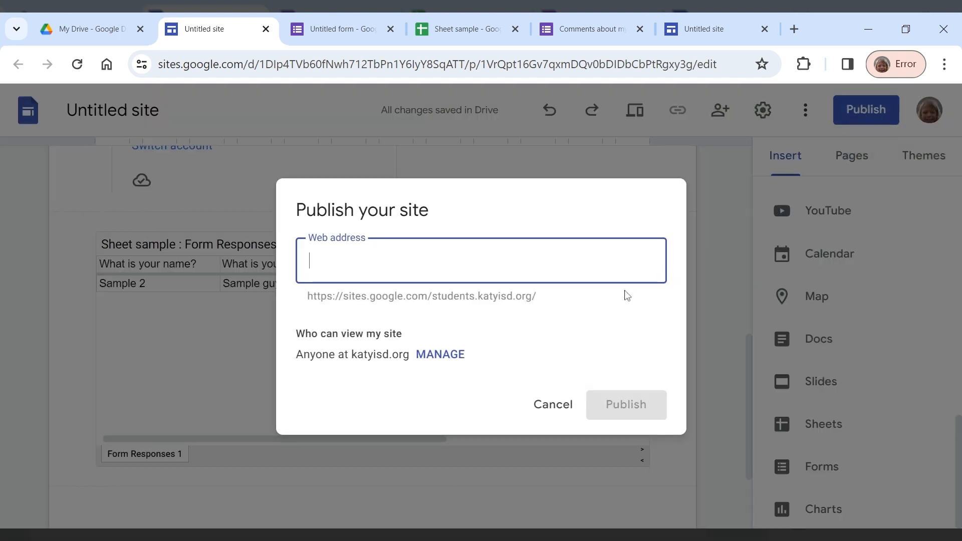
pyautogui.write('sample2')
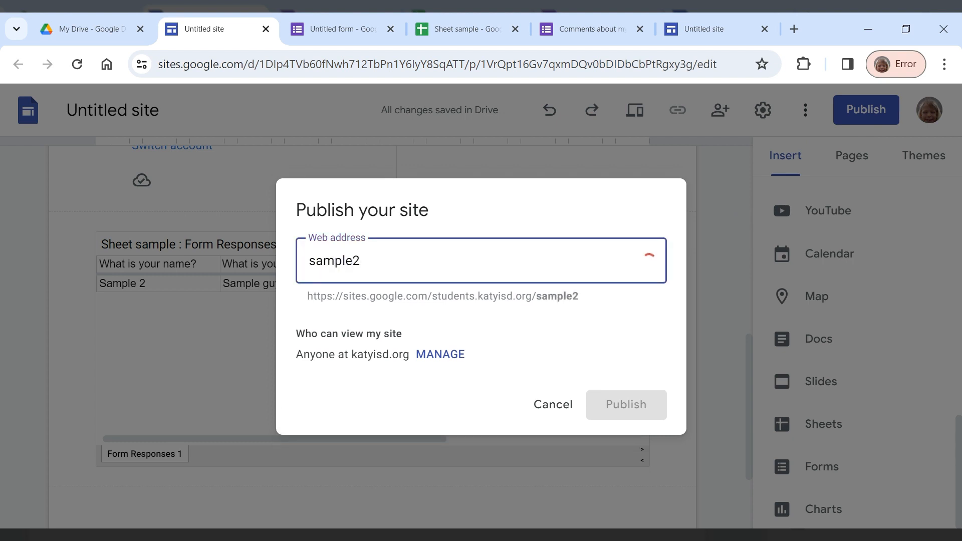
pyautogui.write('-yay')
pyautogui.click(634, 404)
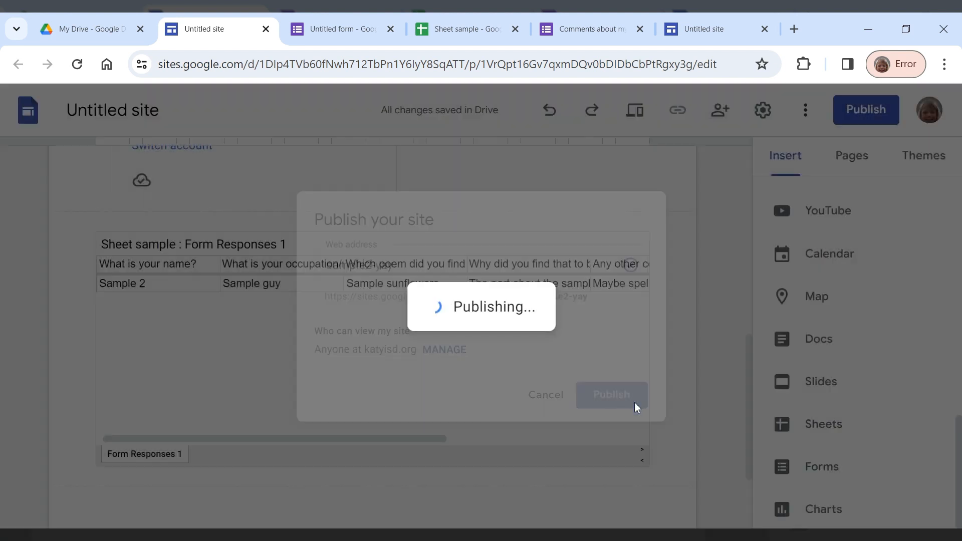